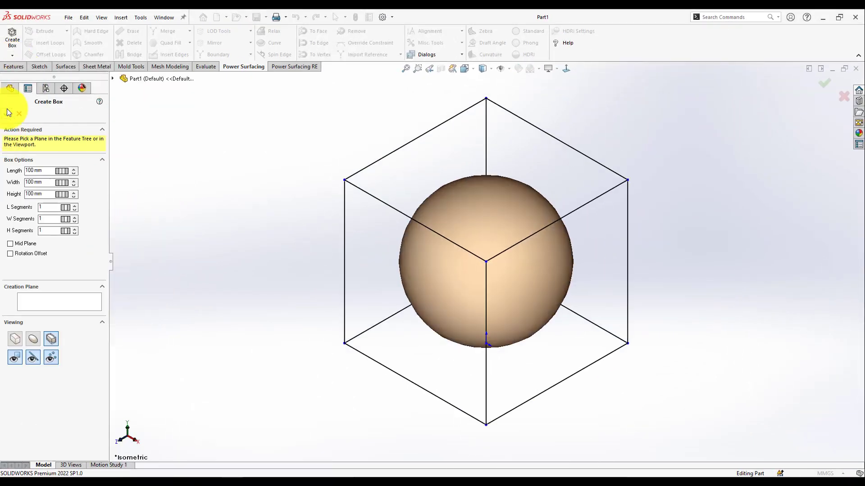
Step: Set the 100 mm cube cage to the Right view orientation
left_click(497, 106)
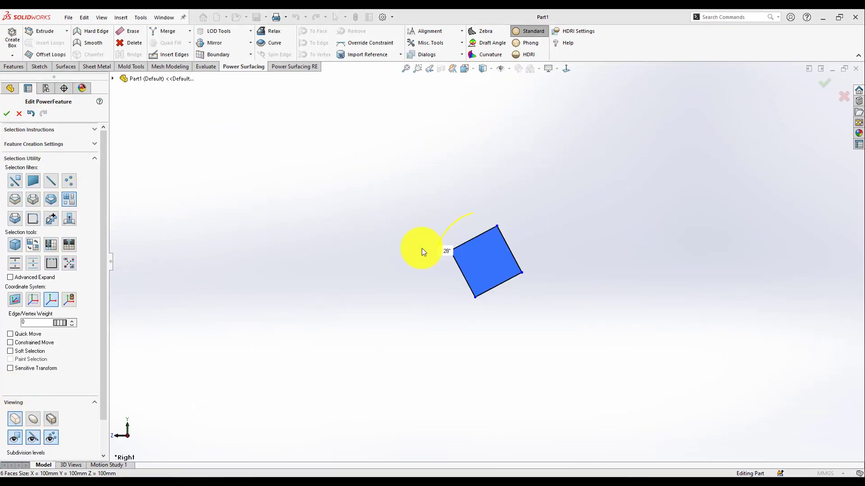
Step: Select one cube face and bridge the two square faces into a longer strip
middle_click_drag(442, 288, 471, 271)
left_click(471, 271)
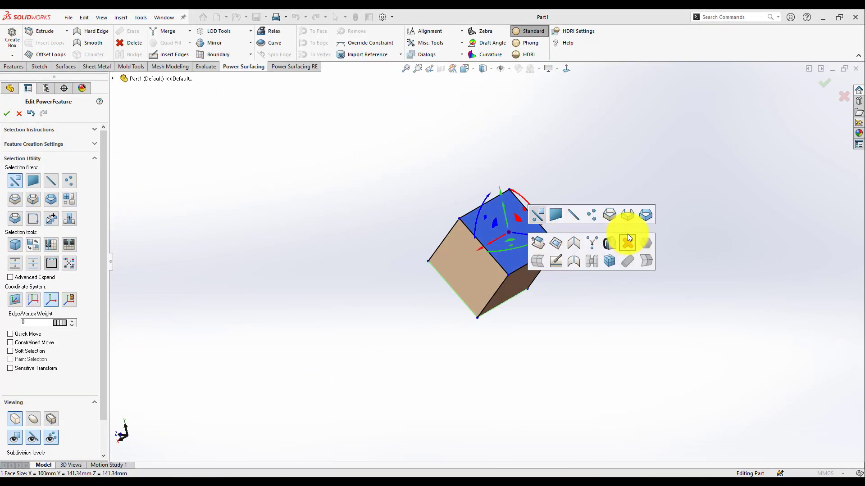
left_click(627, 234)
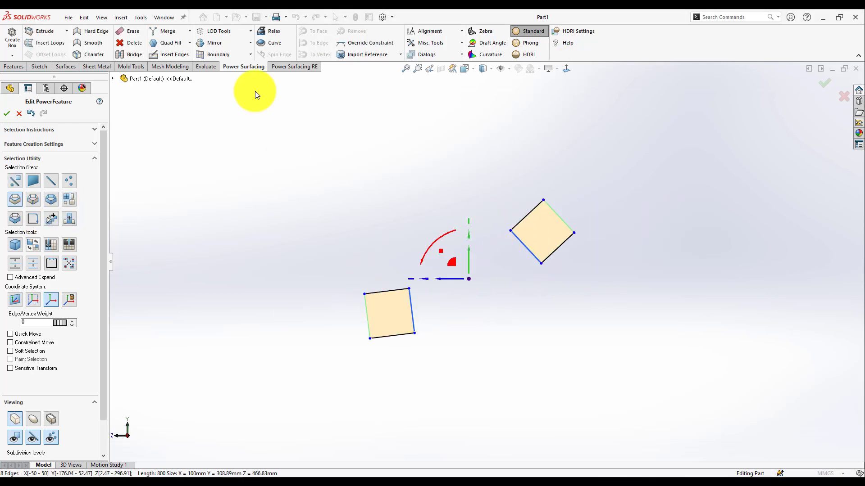
left_click(130, 54)
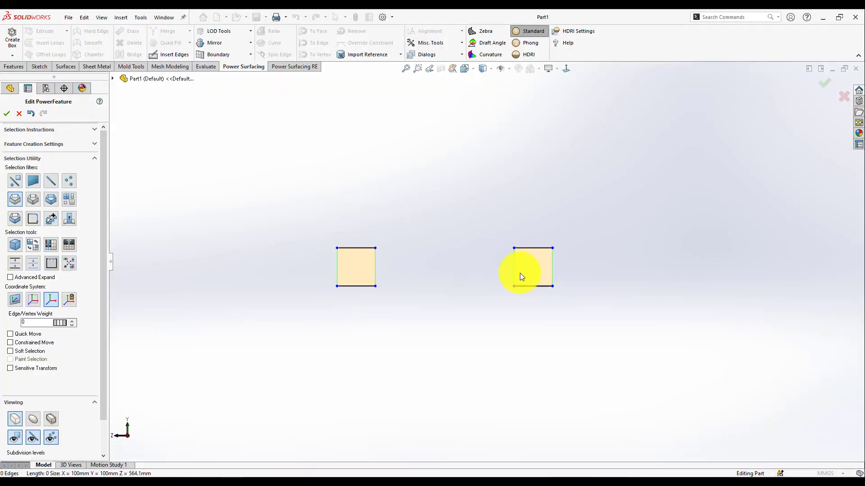
left_click(521, 276)
Step: Drag the strip's end edge loop to angle it downward, then select the centre edges and an end face
left_click(337, 268)
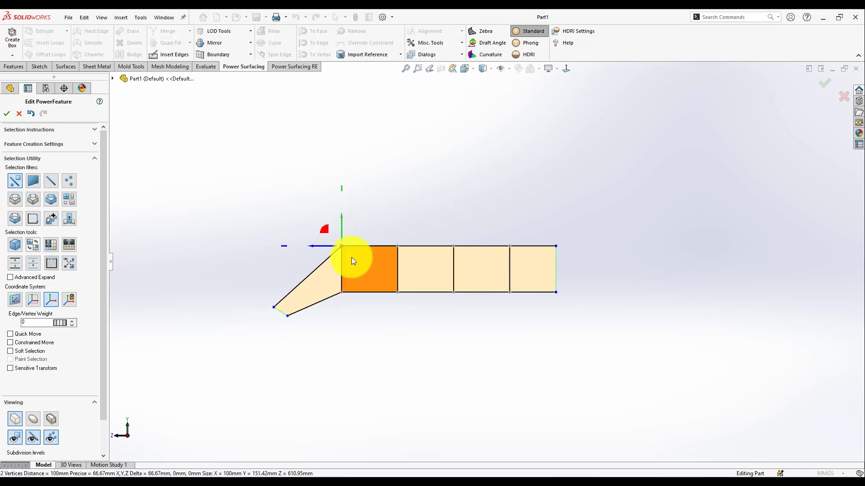
left_click_drag(353, 260, 443, 266)
middle_click_drag(276, 328, 567, 72)
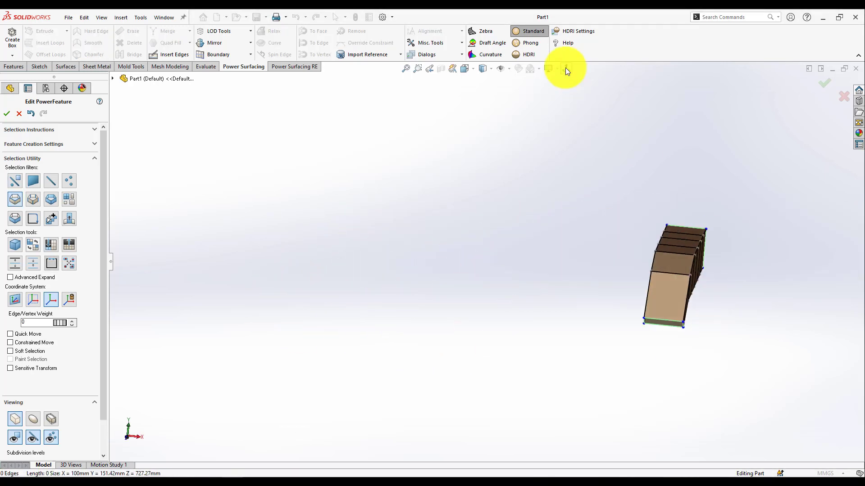
middle_click_drag(583, 371, 530, 287)
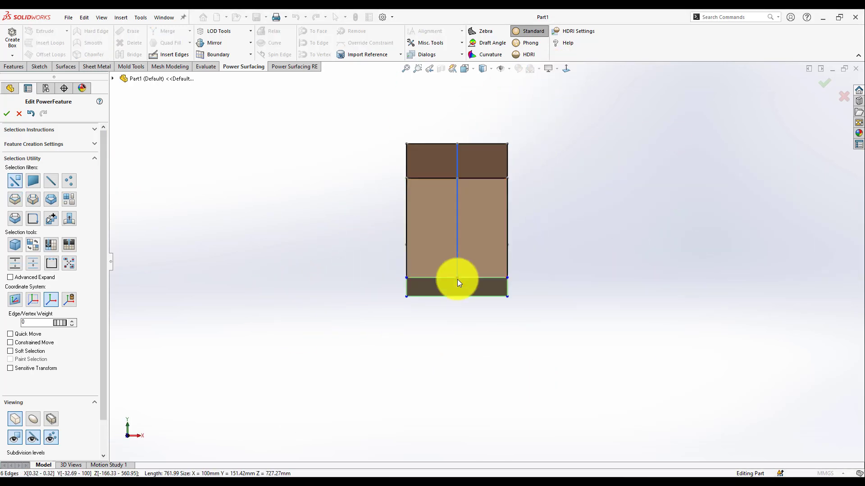
middle_click_drag(224, 42, 353, 192)
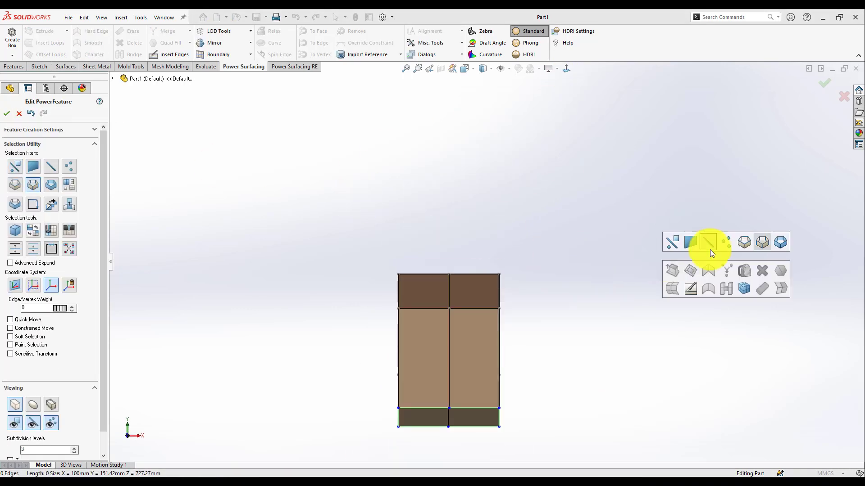
mouse_move(711, 251)
middle_mouse_down()
mouse_move(428, 437)
mouse_move(604, 119)
mouse_move(568, 66)
mouse_move(440, 380)
mouse_move(440, 425)
mouse_move(479, 386)
mouse_move(492, 415)
mouse_move(574, 143)
mouse_move(554, 388)
mouse_move(562, 77)
middle_mouse_up()
left_click(441, 380)
Step: Turn on Constrained Move and select the edge loop at the tube's end opening
key("ctrl+4")
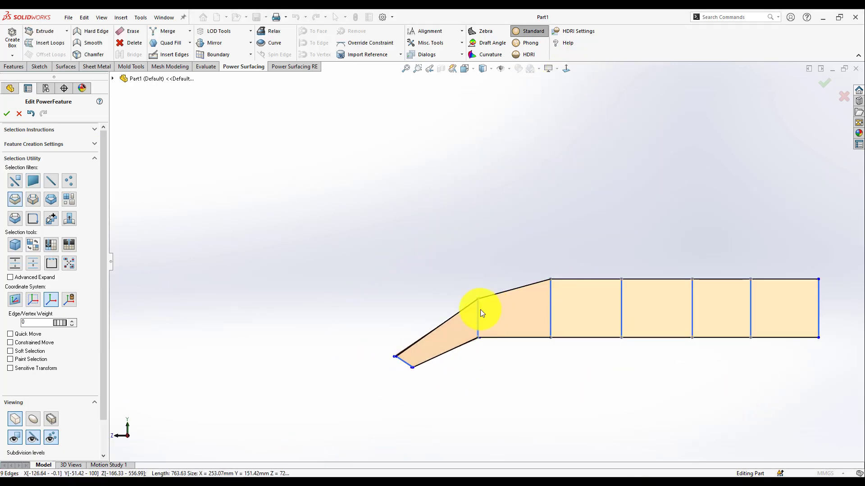
left_click(478, 326)
mouse_move(403, 359)
middle_mouse_down()
mouse_move(483, 307)
mouse_move(604, 382)
mouse_move(450, 270)
mouse_move(560, 285)
mouse_move(378, 305)
mouse_move(564, 228)
mouse_move(417, 358)
mouse_move(432, 378)
middle_mouse_up()
left_click(77, 343)
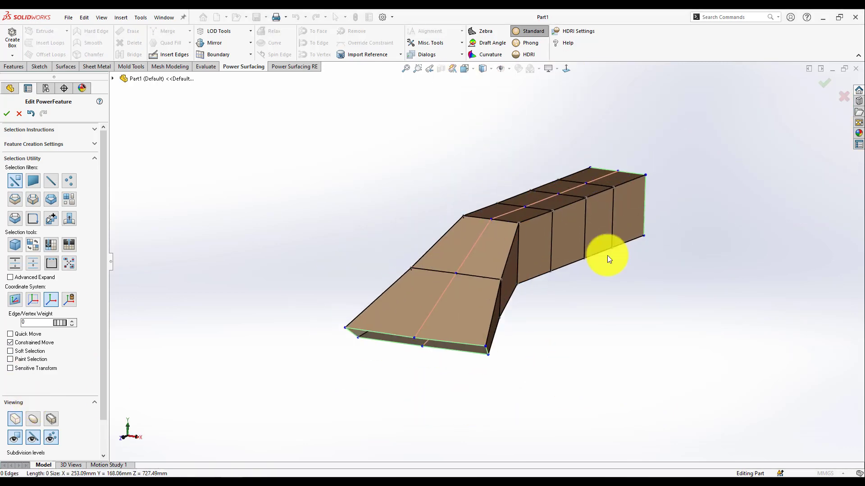
mouse_move(719, 298)
middle_mouse_down()
mouse_move(601, 318)
mouse_move(633, 324)
mouse_move(590, 253)
mouse_move(565, 320)
mouse_move(544, 201)
mouse_move(515, 228)
middle_mouse_up()
double_click(515, 230)
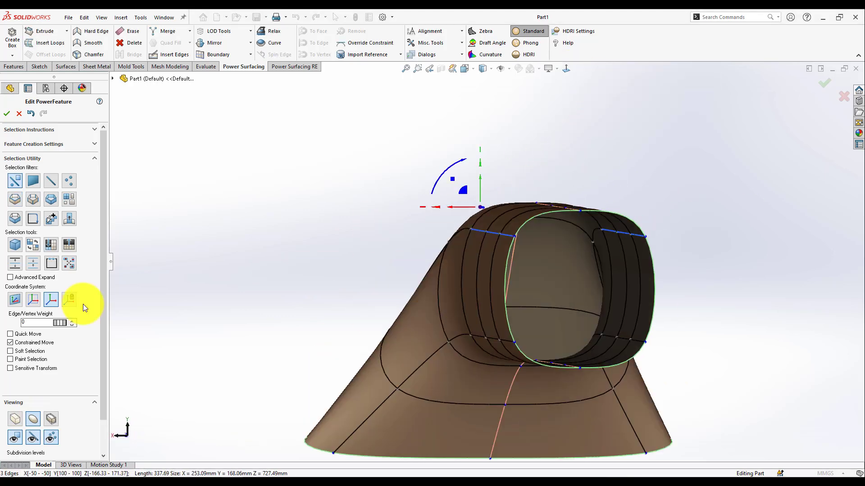
Step: Check the bent end head-on and in smooth preview, then return to the box cage
mouse_move(460, 224)
middle_mouse_down()
mouse_move(560, 71)
mouse_move(493, 300)
middle_mouse_up()
left_click(493, 300)
mouse_move(478, 269)
middle_mouse_down()
mouse_move(531, 184)
mouse_move(508, 199)
mouse_move(460, 325)
middle_mouse_up()
mouse_move(671, 250)
middle_mouse_down()
mouse_move(512, 277)
mouse_move(392, 315)
middle_mouse_up()
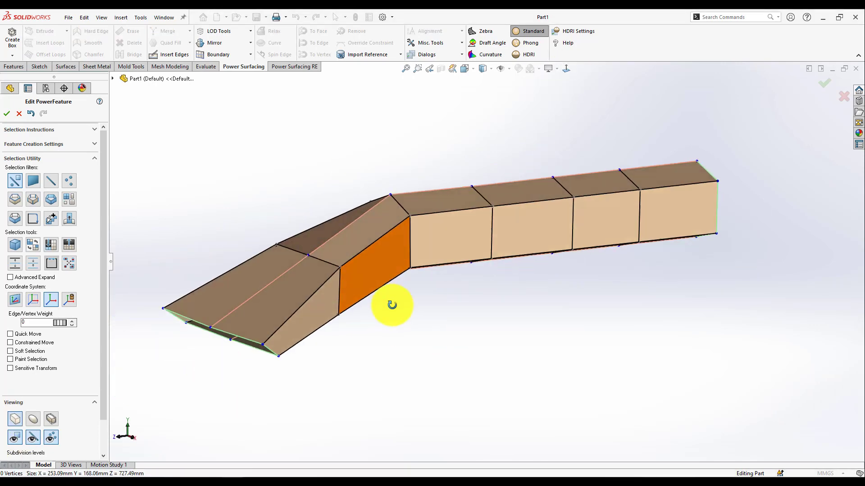
left_click(32, 419)
mouse_move(288, 347)
middle_mouse_down()
mouse_move(323, 331)
mouse_move(525, 73)
mouse_move(341, 276)
middle_mouse_up()
key("Tab")
Step: Adjust the mouth's vertices and edges to flatten and widen it, and select two mouth faces
left_click(347, 263)
left_click(457, 206)
middle_click_drag(458, 208, 595, 265)
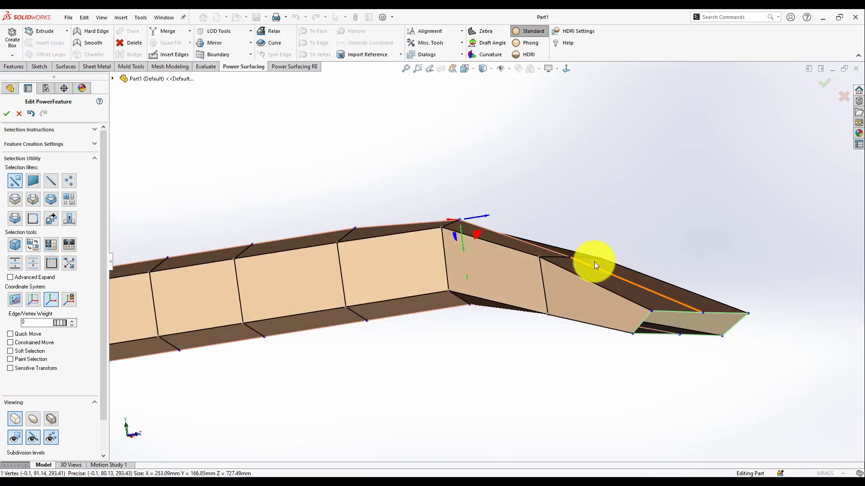
left_click(637, 296)
left_click(774, 344)
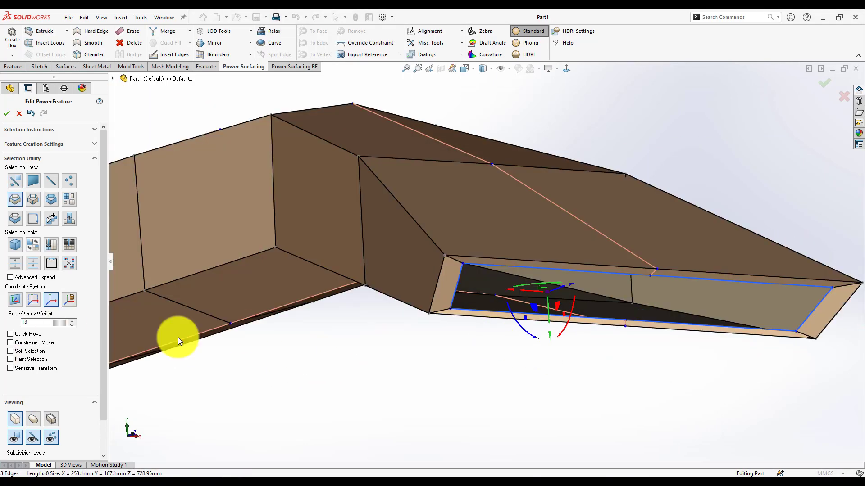
key("Tab")
mouse_move(627, 229)
middle_mouse_down()
mouse_move(510, 274)
mouse_move(498, 250)
mouse_move(428, 311)
mouse_move(468, 210)
middle_mouse_up()
left_click(469, 209)
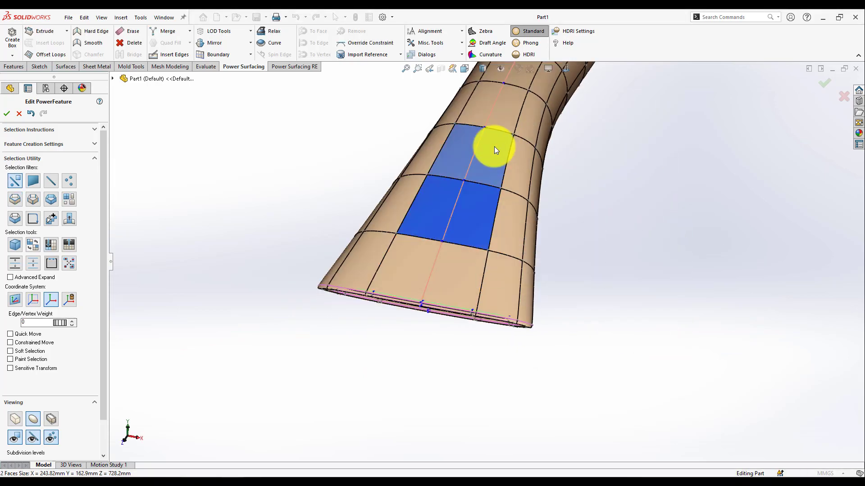
Step: Crease hard edges around the chosen mouth faces and check the rim edge loop
left_click(98, 34)
mouse_move(579, 222)
middle_mouse_down()
mouse_move(467, 222)
mouse_move(517, 341)
mouse_move(489, 290)
middle_mouse_up()
scroll(490, 289, "up", 5)
double_click(482, 247)
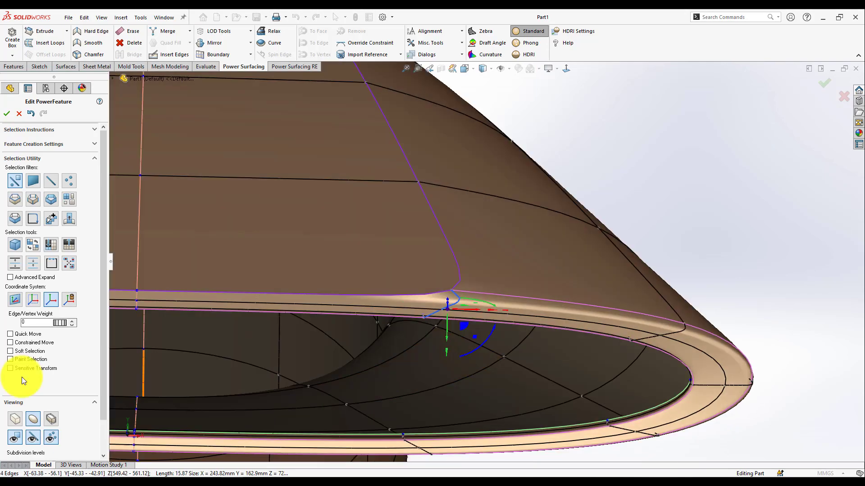
scroll(571, 429, "down", 5)
middle_click_drag(704, 276, 469, 282)
scroll(468, 282, "up", 5)
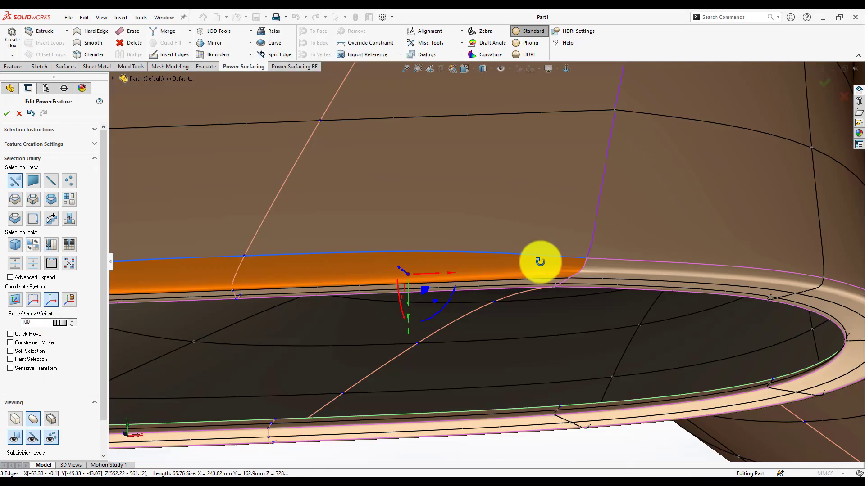
key("Escape")
key("Escape")
scroll(691, 173, "down", 5)
Step: Select several edge loops around the tube's round end
mouse_move(691, 173)
middle_mouse_down()
mouse_move(178, 422)
mouse_move(366, 392)
middle_mouse_up()
scroll(609, 259, "up", 5)
scroll(609, 258, "down", 5)
middle_click_drag(355, 115, 507, 177)
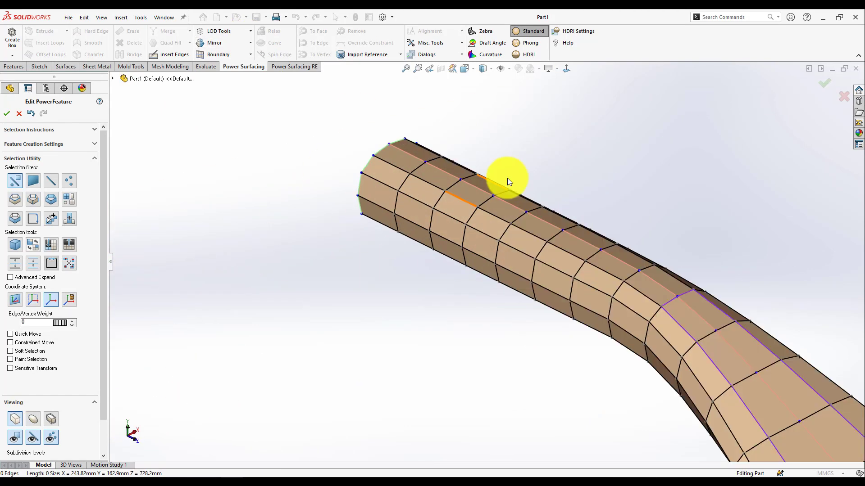
scroll(507, 177, "up", 5)
double_click(497, 280)
right_click(476, 227)
left_click(477, 227)
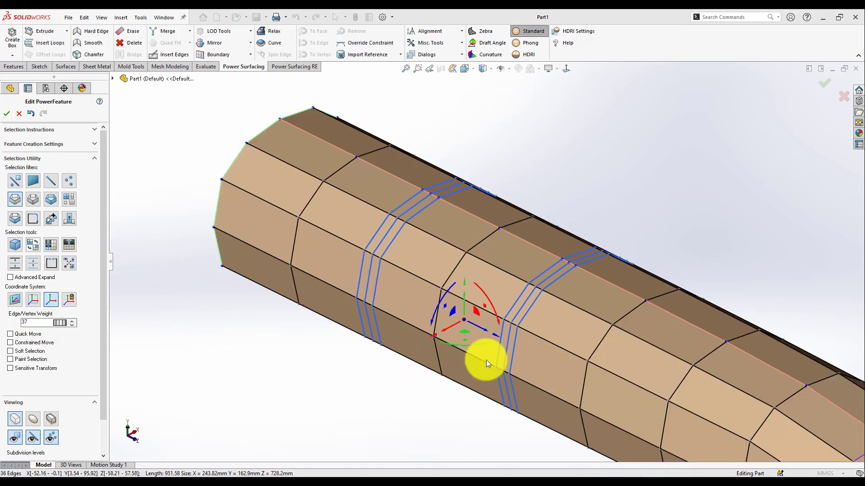
Step: Scale a loop outward into a rib and inspect the ribbed tube in smooth preview
left_click_drag(503, 368, 535, 344)
left_click(32, 419)
scroll(351, 333, "down", 3)
middle_click_drag(351, 332, 693, 174)
scroll(693, 175, "up", 3)
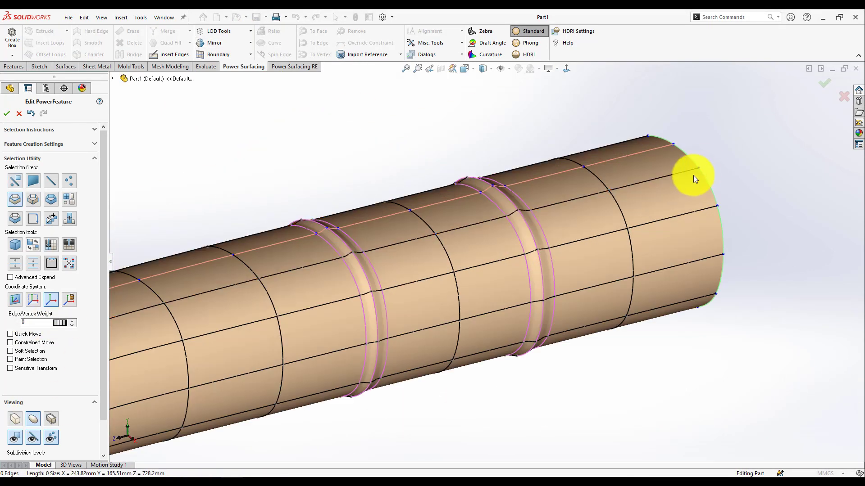
key("Tab")
Step: Select and clear the edge loops at the tube end, then view the smooth surface
double_click(634, 172)
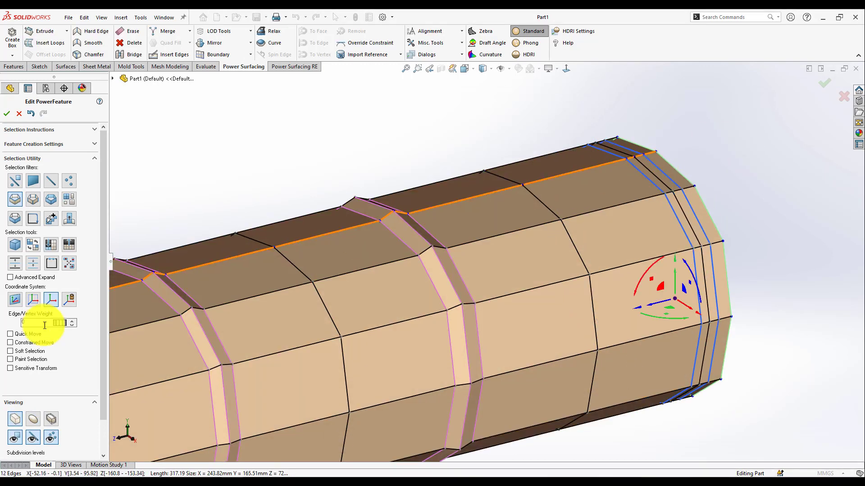
key("Escape")
middle_click_drag(677, 306, 410, 291)
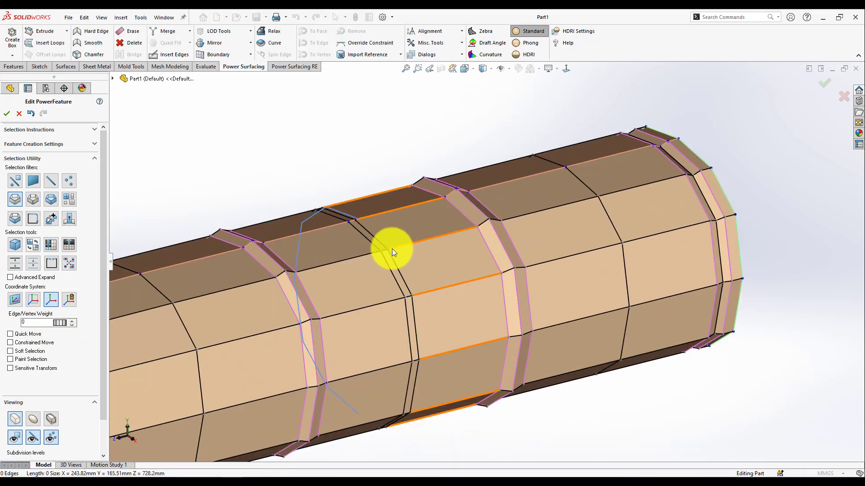
key("Escape")
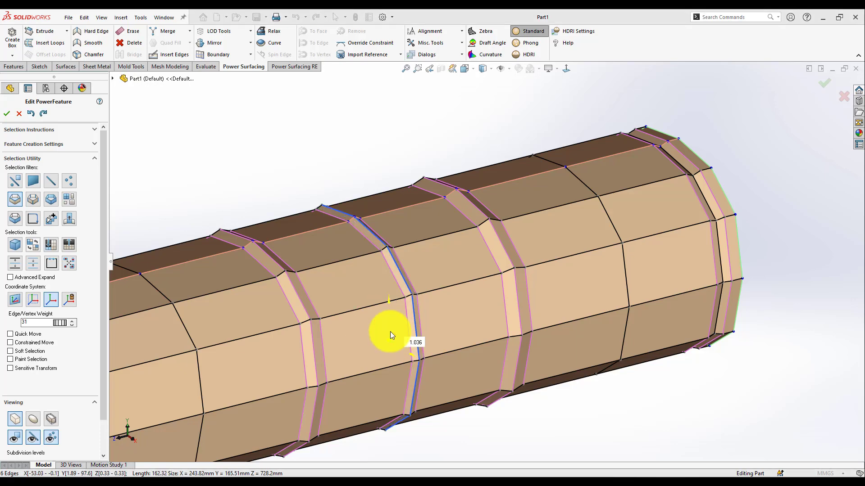
scroll(464, 330, "down", 5)
key("Tab")
scroll(372, 343, "up", 5)
Step: Select a ring of faces near the mouth plus faces at the bend, then clear them
double_click(412, 375)
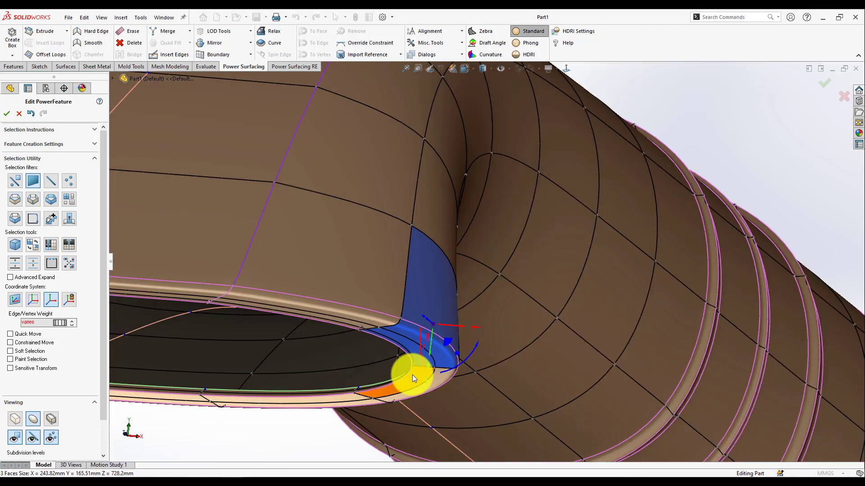
middle_click_drag(412, 374, 437, 365)
scroll(681, 247, "down", 2)
left_click(681, 248, "ctrl")
scroll(681, 248, "down", 5)
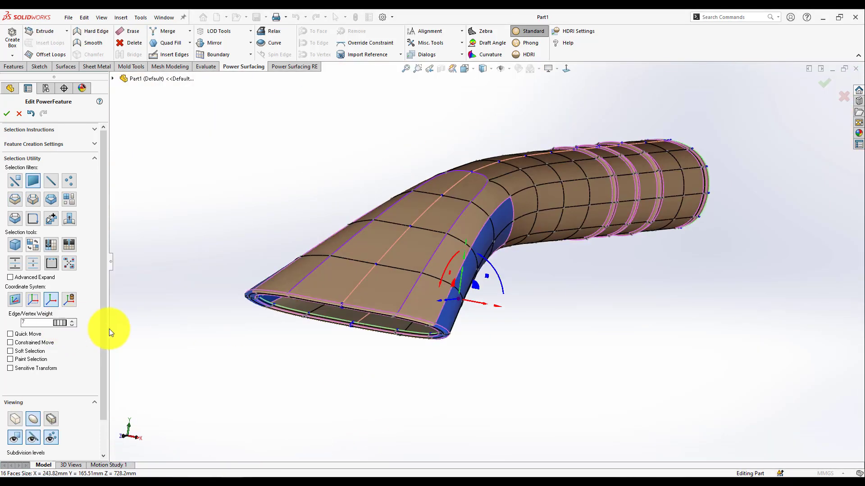
key("Escape")
scroll(538, 230, "up", 3)
scroll(478, 231, "up", 2)
scroll(478, 231, "down", 5)
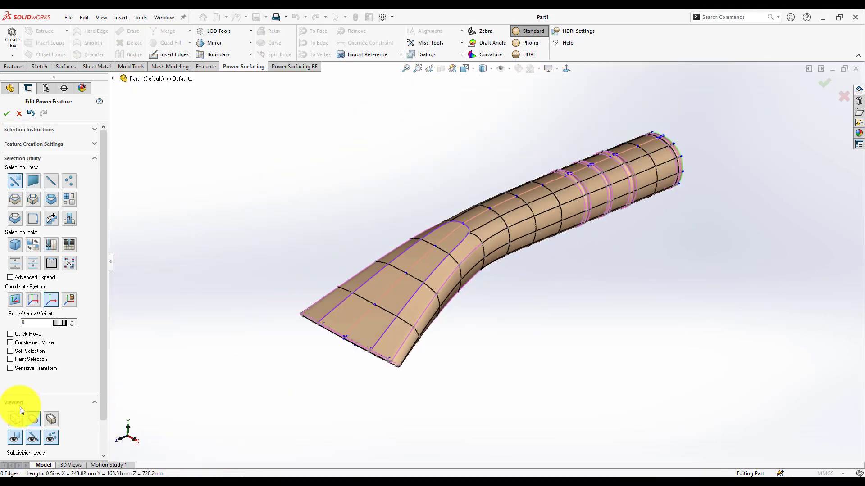
key("Tab")
Step: Select and release the strip of faces along the mouth's top in cage display
middle_click_drag(474, 244, 583, 299)
key("Tab")
scroll(454, 266, "up", 3)
double_click(454, 267)
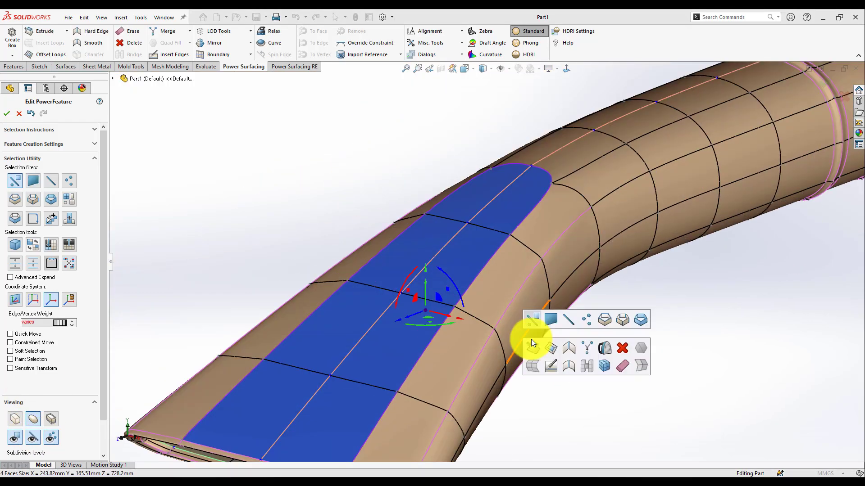
middle_click_drag(531, 339, 484, 346)
left_click(452, 255)
mouse_move(452, 255)
middle_mouse_down()
mouse_move(626, 402)
mouse_move(297, 386)
middle_mouse_up()
Step: Insert two new edge loops near the flat mouth's lower rim
key("i")
scroll(619, 364, "up", 5)
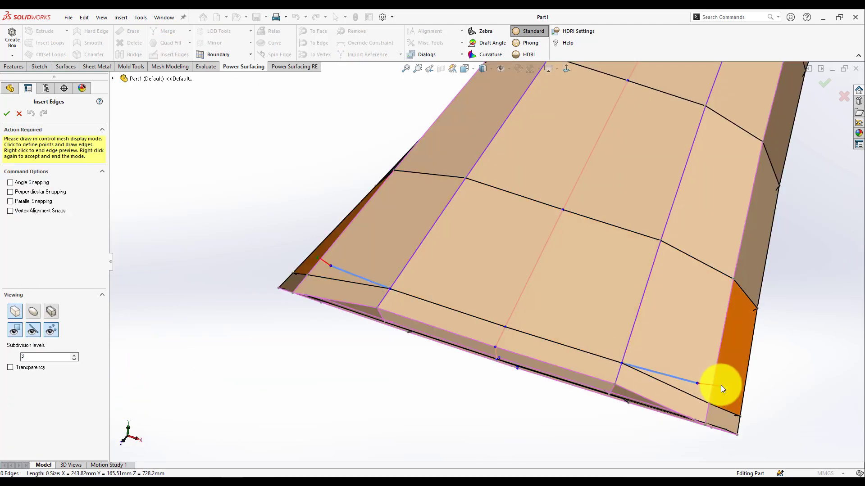
scroll(698, 385, "down", 3)
right_click(463, 366)
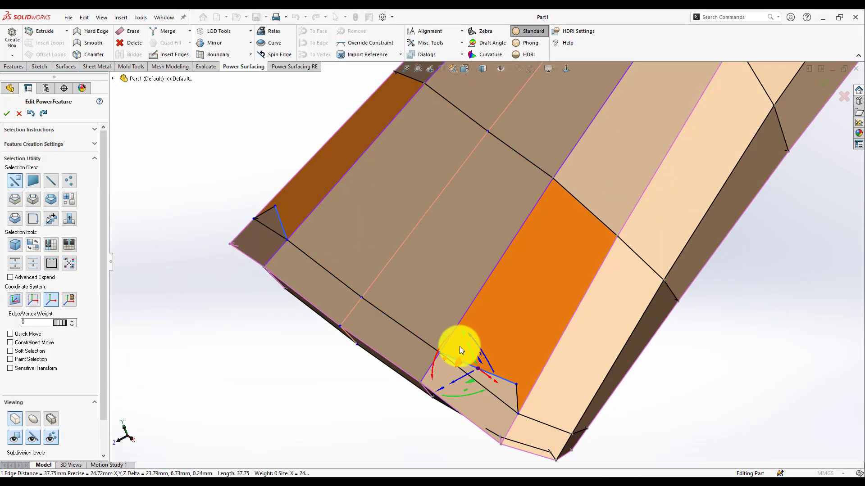
scroll(496, 364, "up", 3)
key("i")
left_click(334, 317)
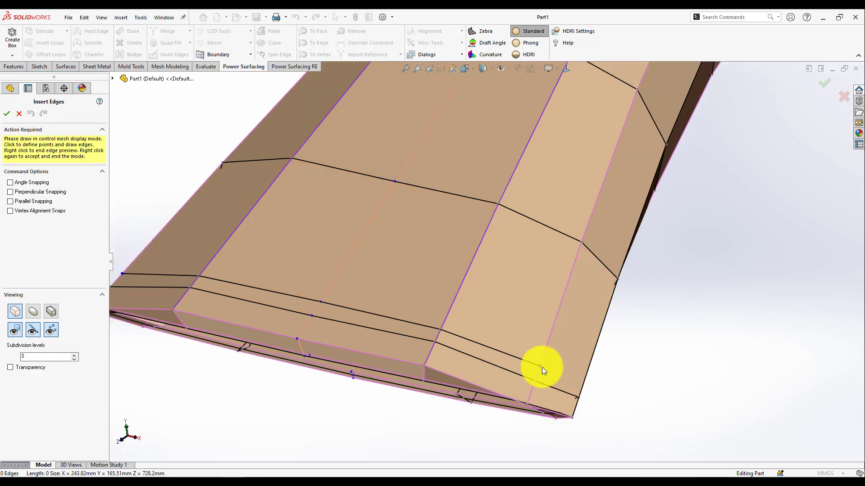
right_click(374, 336)
Step: Select a face on the flat tip, inspect the mouth, and pick an edge near the neck
left_click(351, 335)
mouse_move(351, 335)
middle_mouse_down()
mouse_move(402, 344)
mouse_move(598, 315)
mouse_move(482, 372)
mouse_move(473, 332)
mouse_move(584, 420)
mouse_move(528, 374)
middle_mouse_up()
mouse_move(482, 344)
middle_mouse_down()
mouse_move(589, 87)
mouse_move(455, 316)
mouse_move(685, 366)
mouse_move(63, 318)
mouse_move(680, 434)
middle_mouse_up()
mouse_move(718, 382)
middle_mouse_down()
mouse_move(733, 390)
mouse_move(627, 222)
mouse_move(521, 347)
mouse_move(735, 218)
mouse_move(458, 239)
mouse_move(398, 178)
mouse_move(411, 356)
middle_mouse_up()
scroll(412, 356, "up", 5)
middle_click_drag(643, 207, 341, 319)
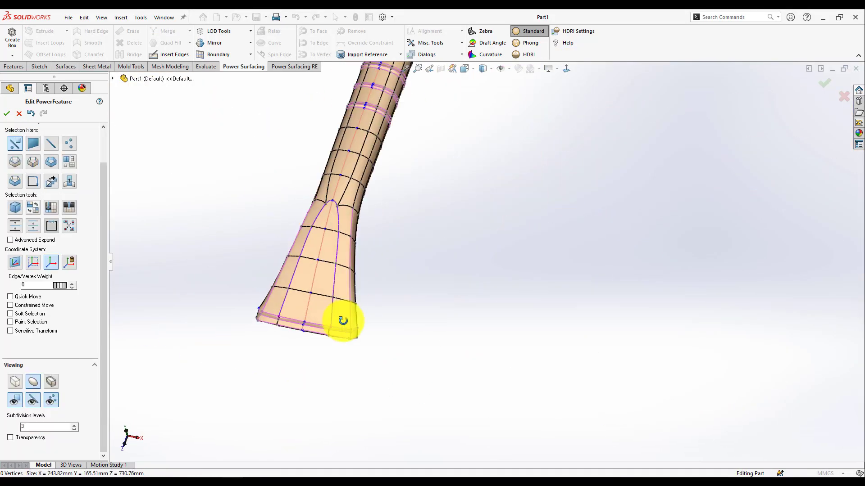
scroll(565, 69, "down", 3)
scroll(184, 288, "down", 2)
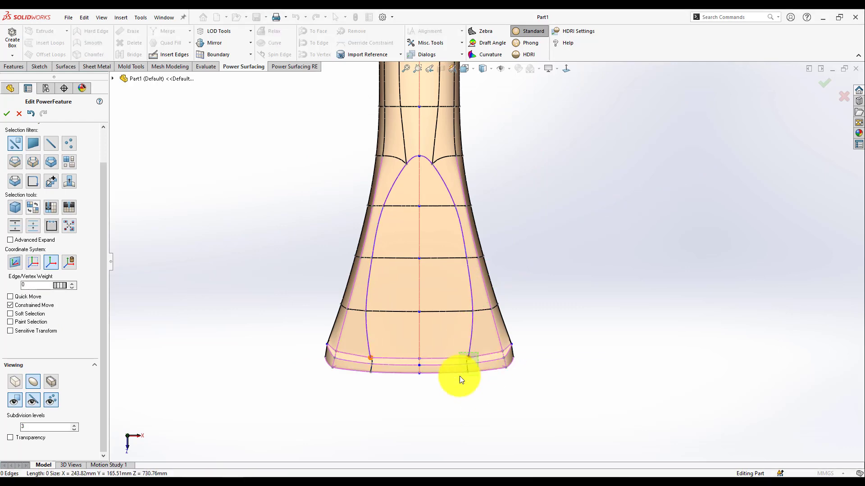
scroll(442, 180, "down", 1)
left_click(412, 156)
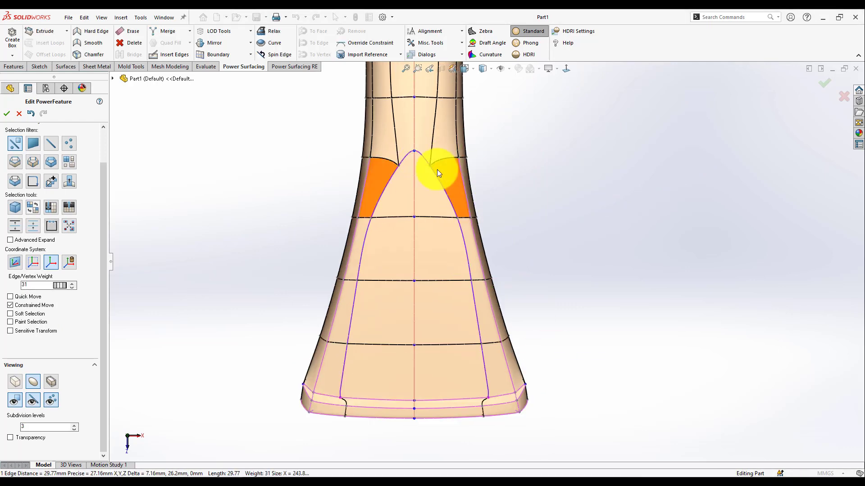
Step: Turn off Constrained Move and push the mouth's side faces outward to flare it
left_click(525, 351)
key("Tab")
scroll(459, 387, "down", 2)
scroll(563, 320, "up", 1)
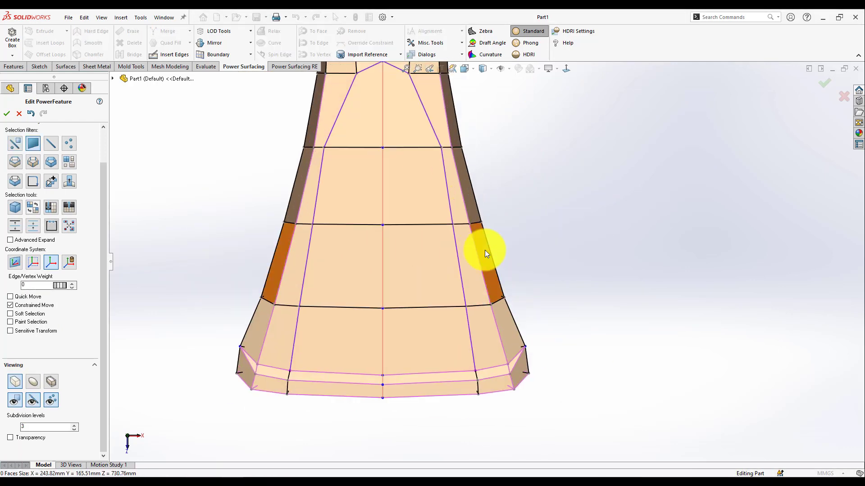
left_click(43, 314)
left_click_drag(513, 229, 519, 234)
scroll(489, 316, "up", 2)
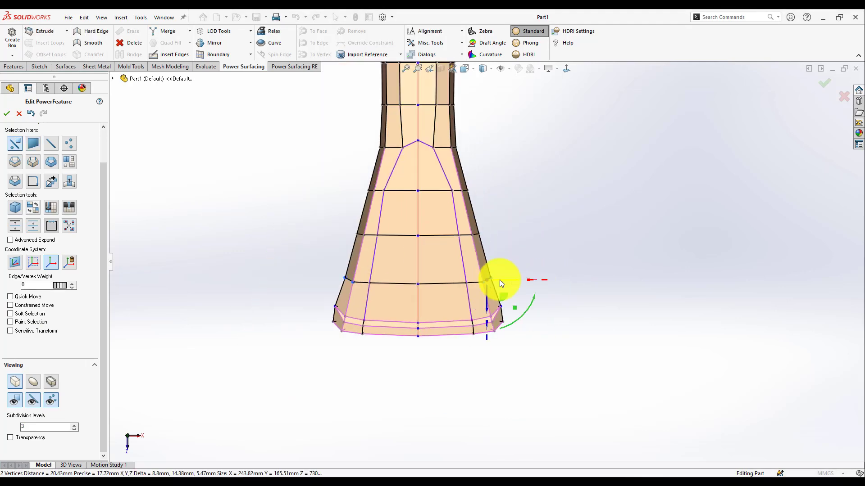
scroll(499, 280, "down", 1)
scroll(515, 285, "up", 3)
scroll(515, 297, "down", 3)
mouse_move(461, 241)
middle_mouse_down()
mouse_move(552, 432)
mouse_move(429, 272)
mouse_move(350, 245)
middle_mouse_up()
Step: Crease the edge ring near the tube's round end with weight 55 and preview it smoothed
middle_click_drag(426, 249, 609, 153)
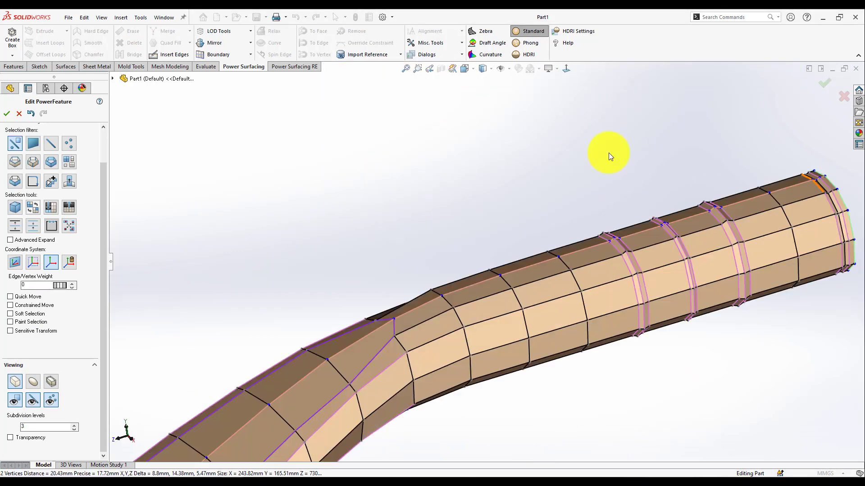
scroll(418, 191, "down", 3)
scroll(472, 184, "down", 2)
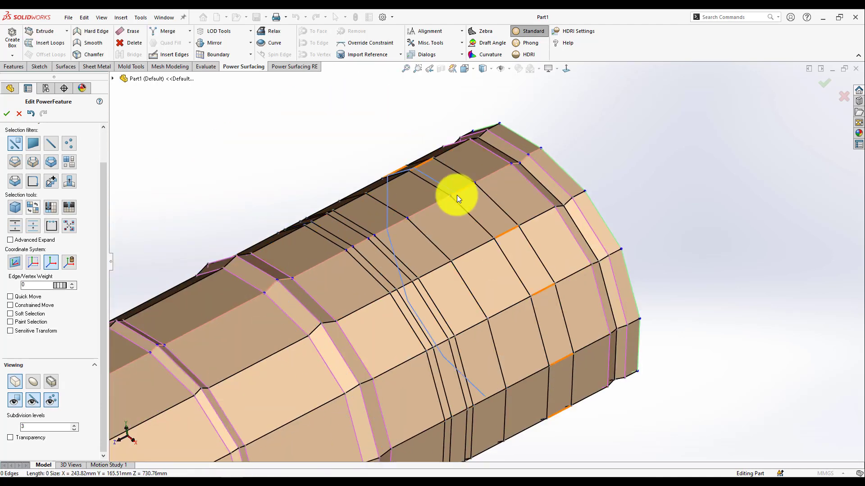
left_click(456, 195)
key("Return")
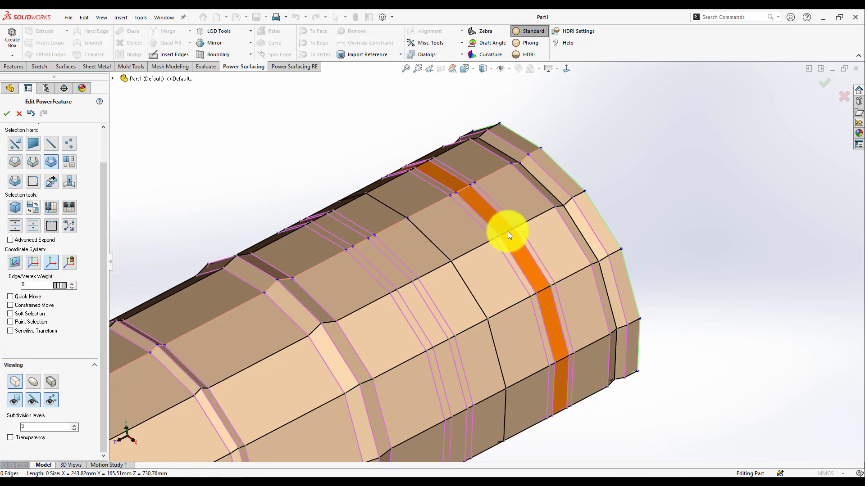
left_click(72, 227)
left_click(33, 382)
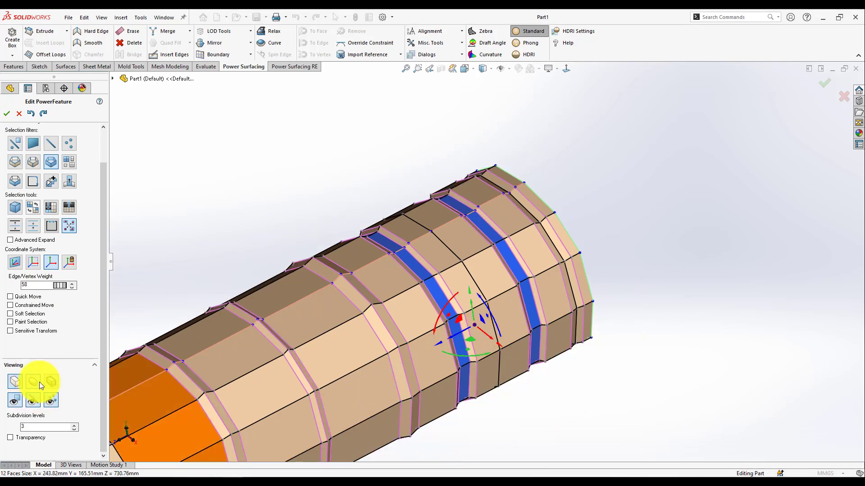
Step: Inspect the smooth tube, select an edge at the bend, and pick faces along the tube's side
scroll(199, 233, "up", 5)
middle_click_drag(366, 386, 237, 299)
scroll(237, 299, "down", 3)
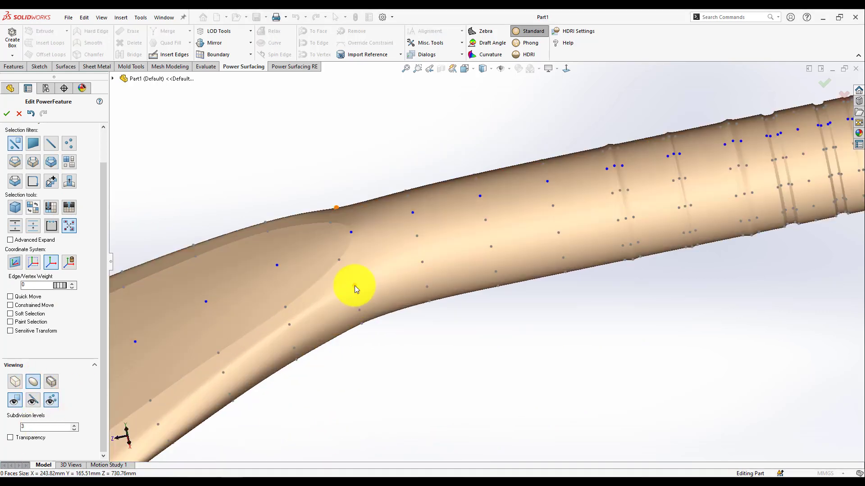
mouse_move(351, 290)
middle_mouse_down()
mouse_move(382, 406)
mouse_move(366, 174)
middle_mouse_up()
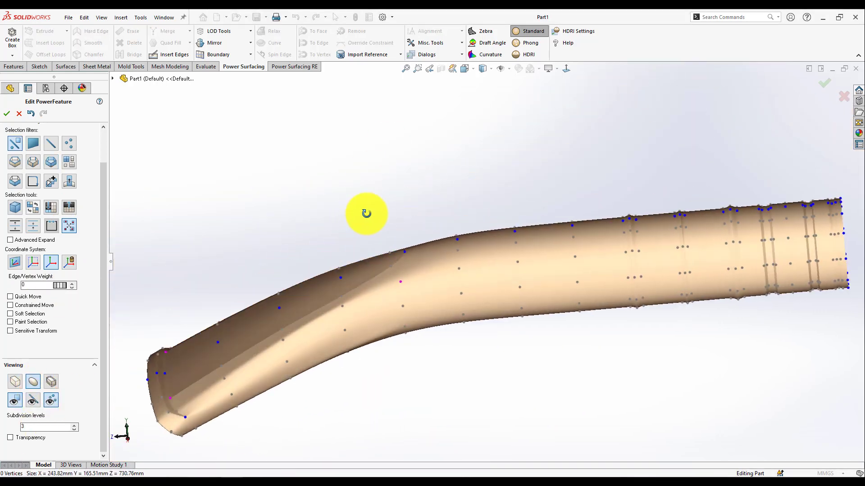
left_click(329, 306)
middle_click_drag(329, 306, 342, 284)
mouse_move(341, 330)
middle_mouse_down()
mouse_move(338, 251)
mouse_move(563, 264)
middle_mouse_up()
scroll(525, 293, "down", 3)
right_click(436, 336)
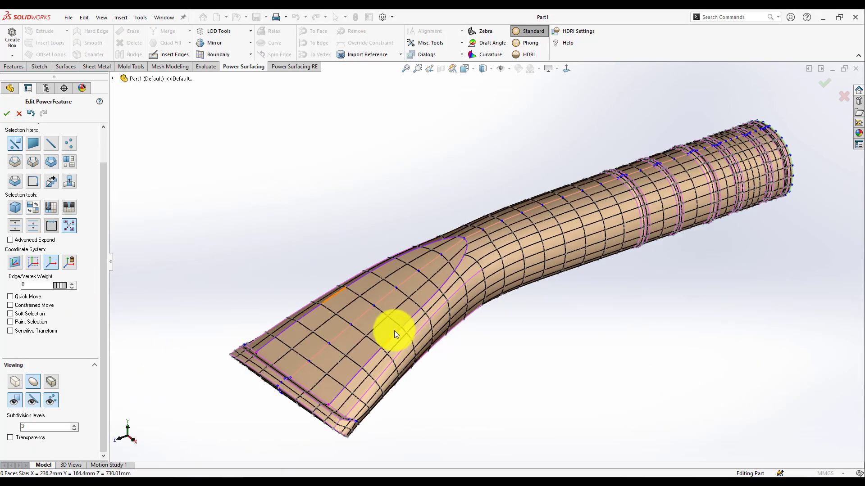
scroll(563, 229, "down", 5)
left_click(591, 252)
Step: Slide the selected face strip about 3.58 mm along the tube to form a recessed channel
scroll(517, 265, "down", 3)
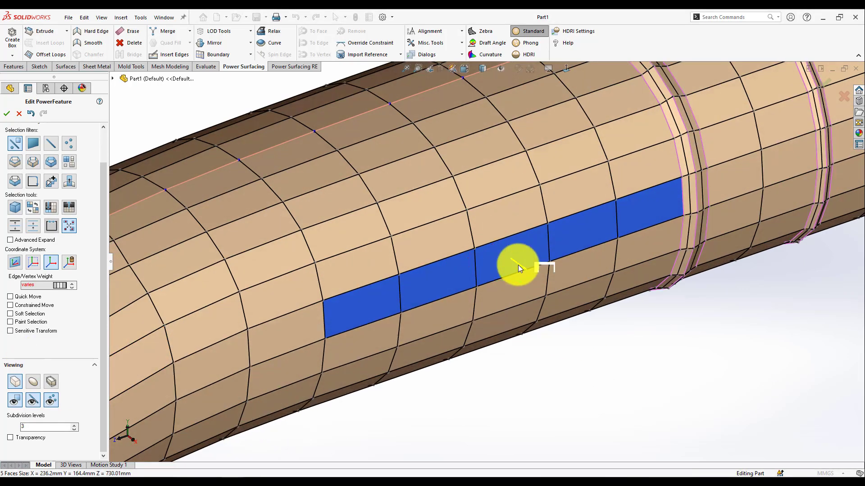
mouse_move(517, 265)
middle_mouse_down()
mouse_move(407, 279)
mouse_move(237, 243)
mouse_move(11, 335)
middle_mouse_up()
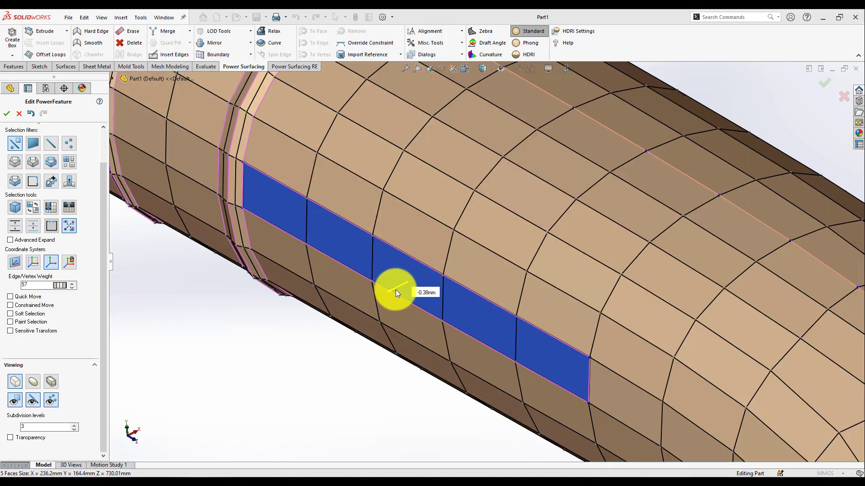
mouse_move(395, 290)
left_mouse_down()
mouse_move(407, 291)
mouse_move(408, 280)
left_mouse_up()
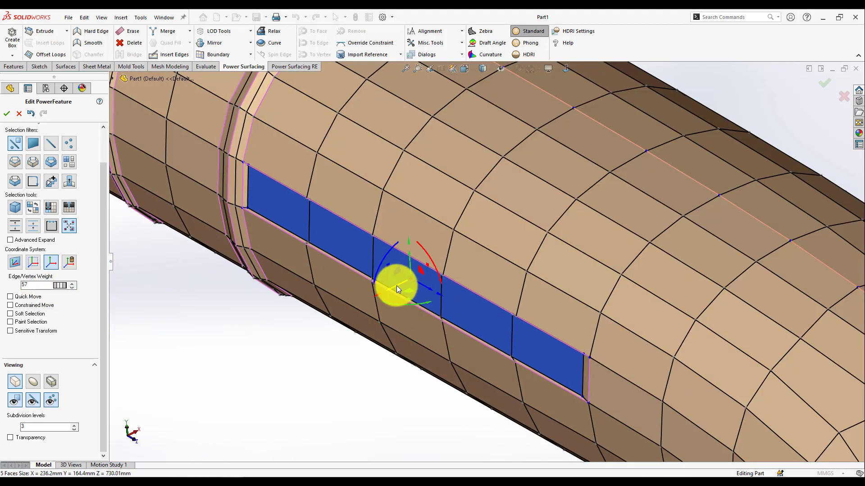
mouse_move(396, 286)
middle_mouse_down()
mouse_move(381, 294)
mouse_move(403, 302)
middle_mouse_up()
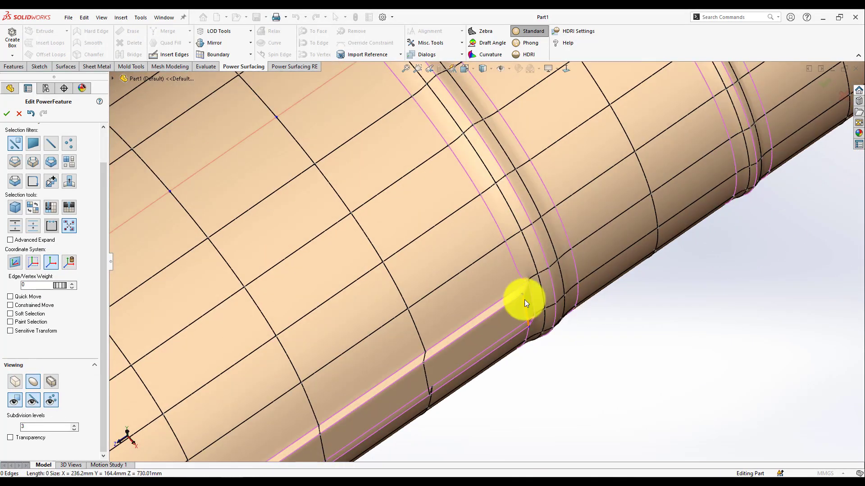
Step: Lower the crease weight of the edge beside the rib to 53
double_click(556, 296)
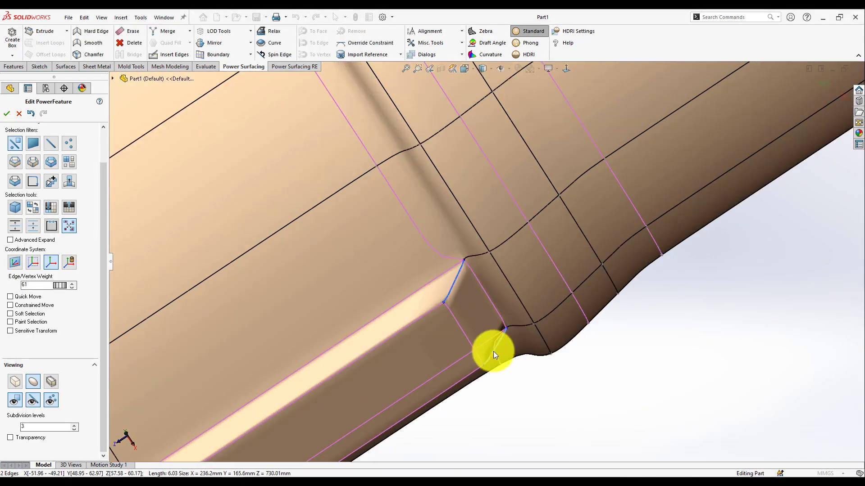
left_click(493, 354)
left_click(62, 288)
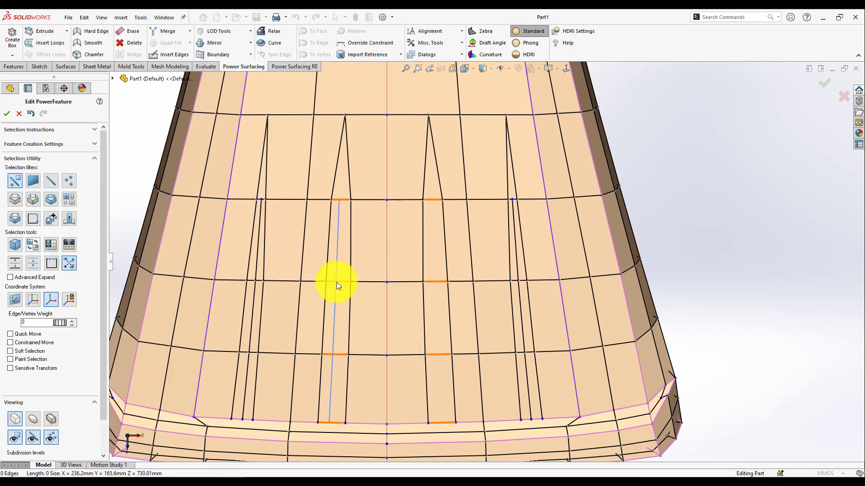
Step: Finish the inserted mouth edges, select the groove edge loops and preview them smoothed
right_click(263, 205)
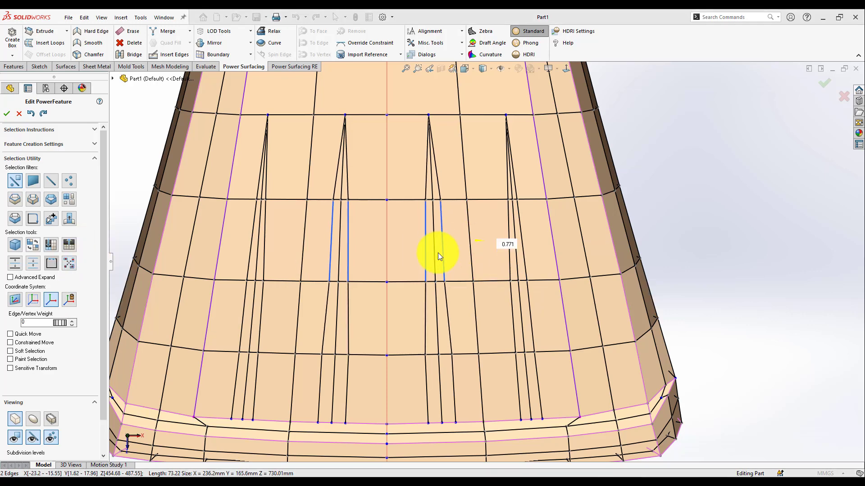
left_click(486, 367)
double_click(515, 253)
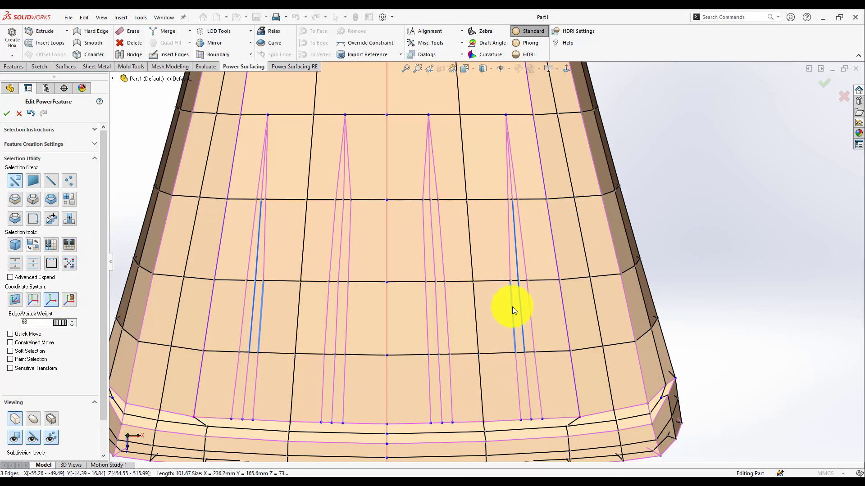
middle_click_drag(434, 270, 552, 256)
key("Tab")
scroll(448, 298, "down", 3)
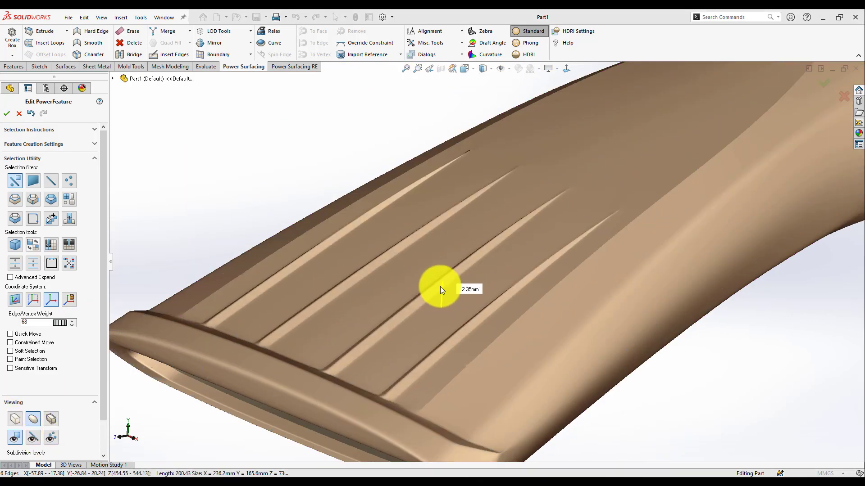
mouse_move(440, 287)
middle_mouse_down()
mouse_move(495, 284)
mouse_move(489, 296)
middle_mouse_up()
Step: Insert a supporting edge along the strip at a groove end and return to cage display
key("Tab")
key("i")
scroll(327, 259, "down", 5)
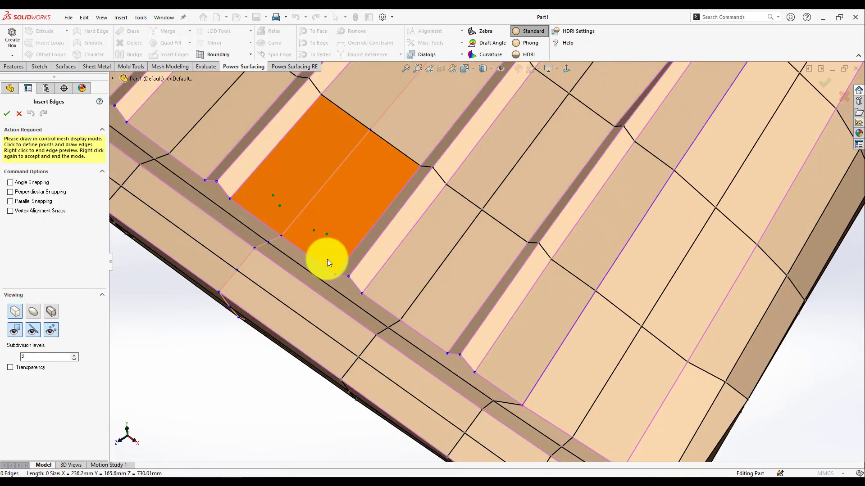
scroll(455, 359, "down", 2)
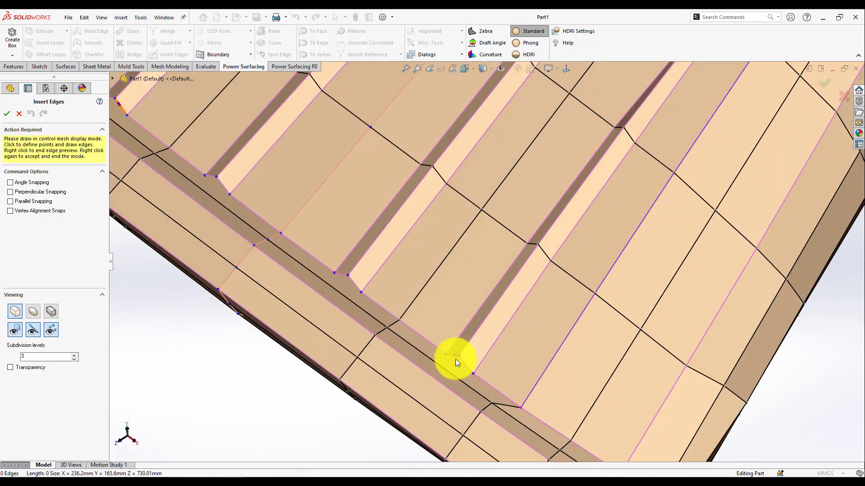
left_click(353, 288)
right_click(353, 288)
right_click(352, 289)
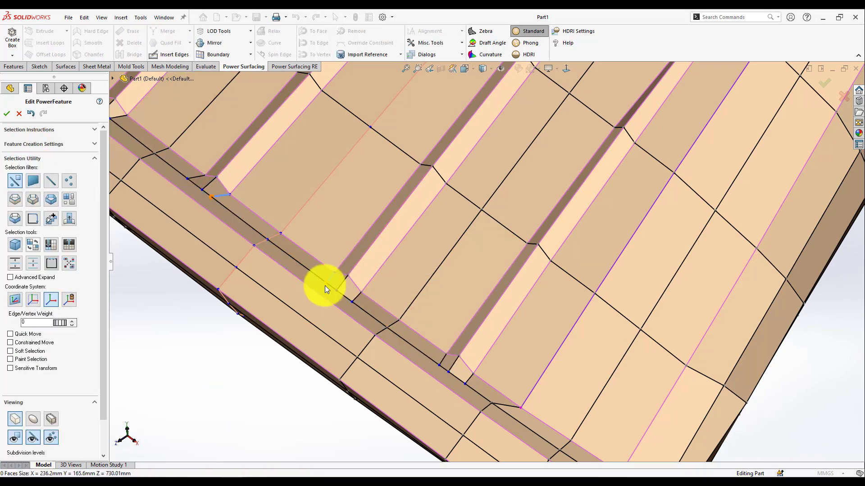
scroll(326, 285, "up", 3)
scroll(342, 315, "up", 3)
middle_click_drag(301, 350, 443, 284)
scroll(443, 283, "down", 2)
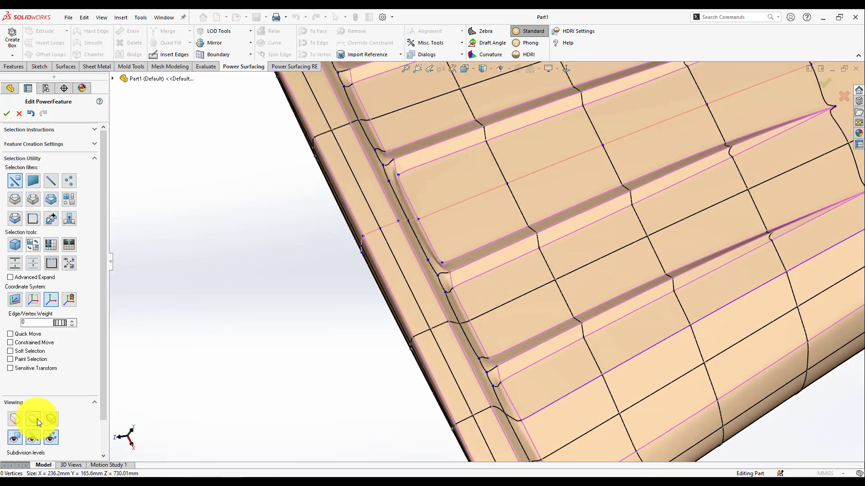
left_click(39, 422)
Step: Try another edge across a groove end, preview it smoothed, then undo it
left_click(427, 256)
middle_click_drag(427, 256, 410, 231)
scroll(410, 231, "down", 2)
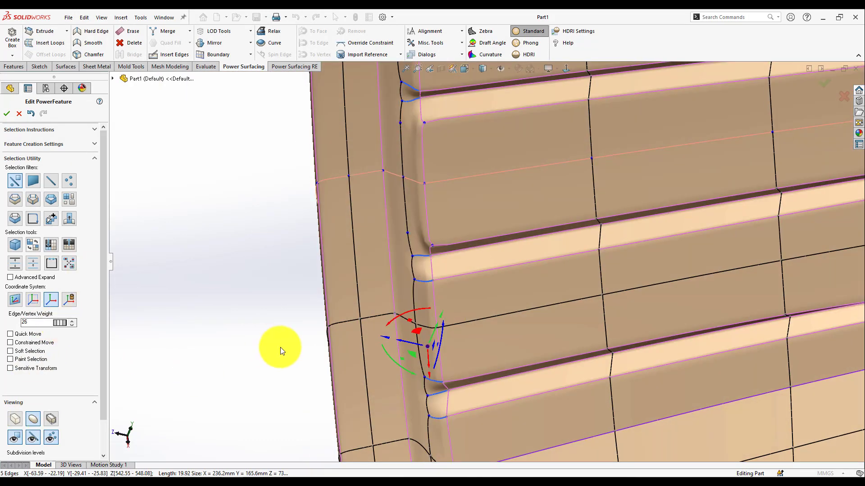
key("s")
left_click(444, 210)
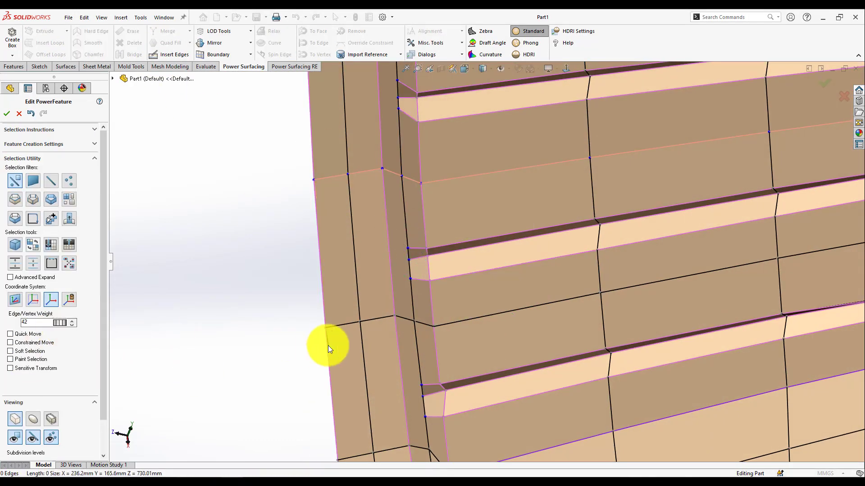
key("Tab")
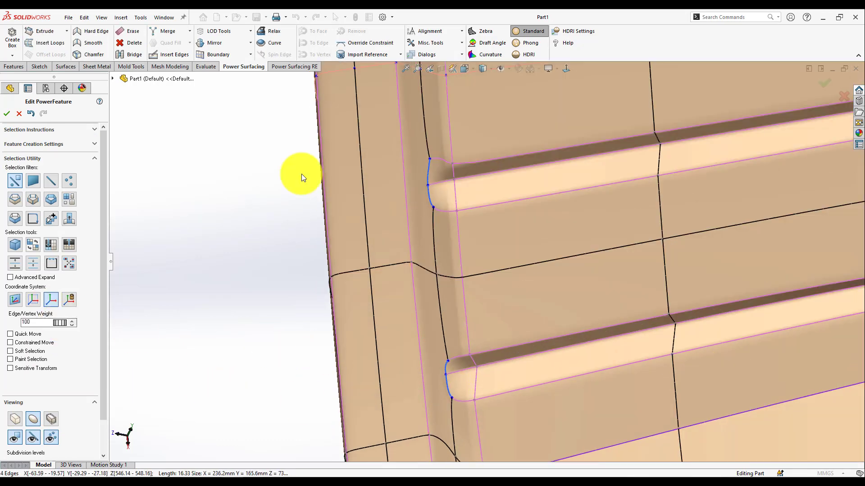
key("ctrl+z")
scroll(446, 251, "up", 2)
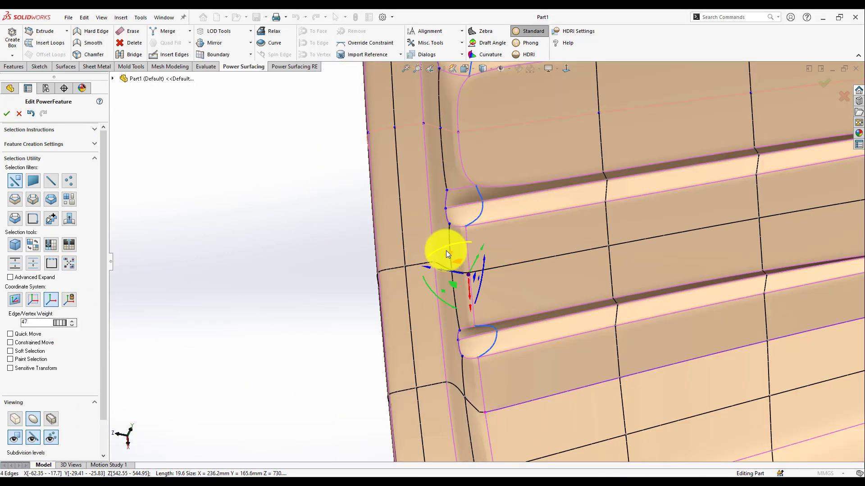
key("s")
Step: Give the groove-end vertices near the mouth rim a crease weight of 2
key("ctrl+5")
key("Tab")
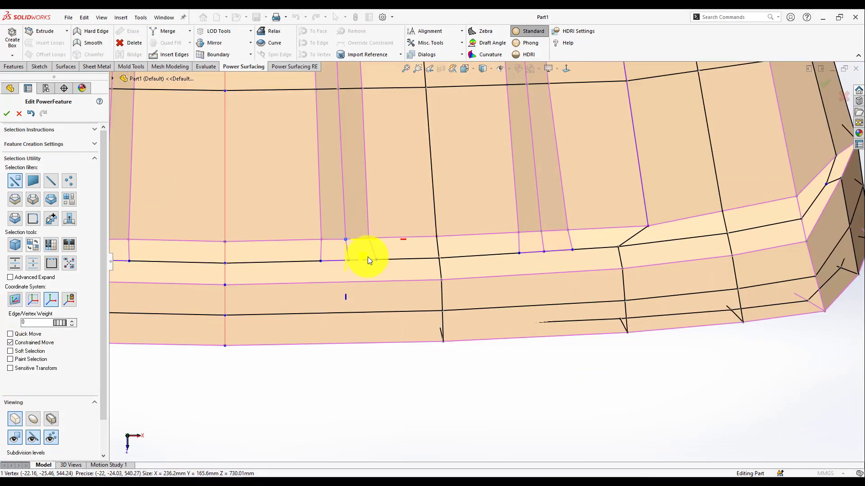
middle_click_drag(386, 262, 395, 389)
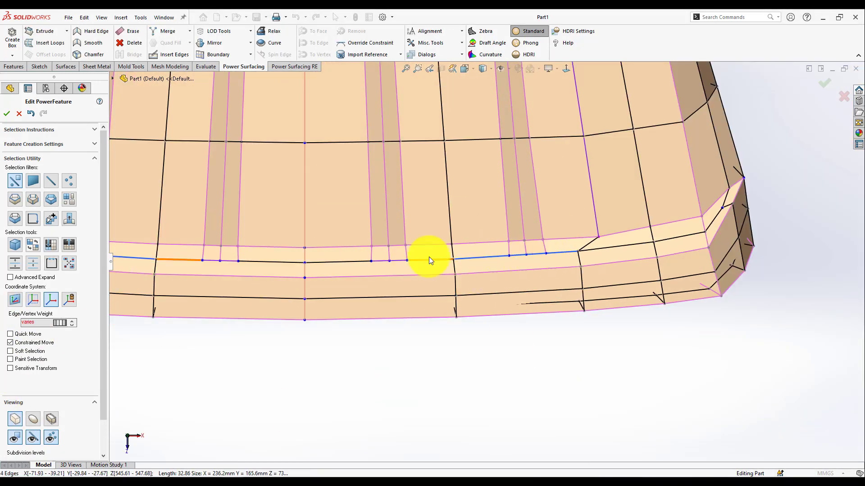
middle_click_drag(429, 259, 392, 300)
mouse_move(529, 288)
middle_mouse_down()
mouse_move(547, 274)
mouse_move(422, 368)
mouse_move(537, 126)
middle_mouse_up()
scroll(347, 290, "down", 5)
left_click(72, 321)
left_click(72, 320)
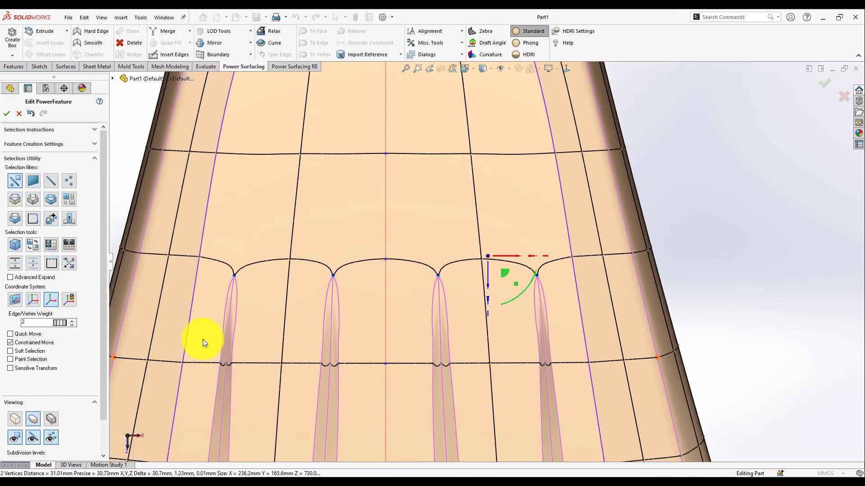
Step: Inspect the nozzle's smoothness with zebra stripes, then return to standard shading with the cage
left_click(33, 437)
scroll(688, 324, "up", 3)
scroll(653, 225, "up", 2)
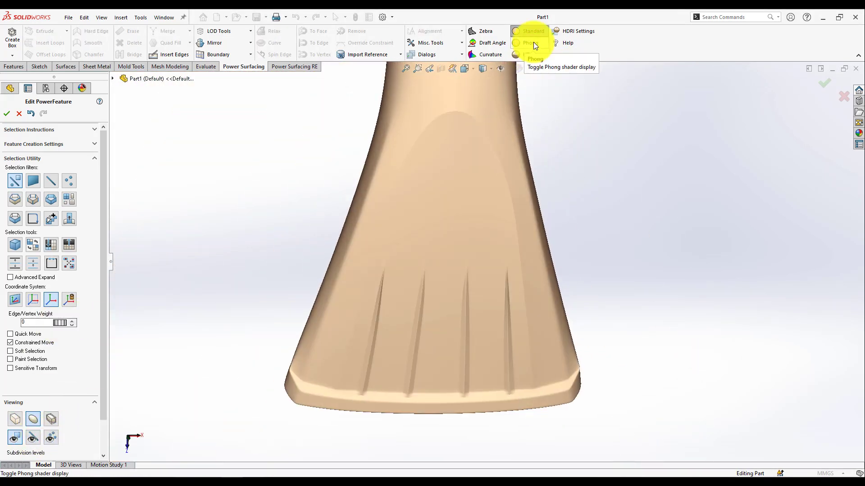
left_click(485, 31)
mouse_move(612, 282)
middle_mouse_down()
mouse_move(608, 110)
mouse_move(684, 280)
middle_mouse_up()
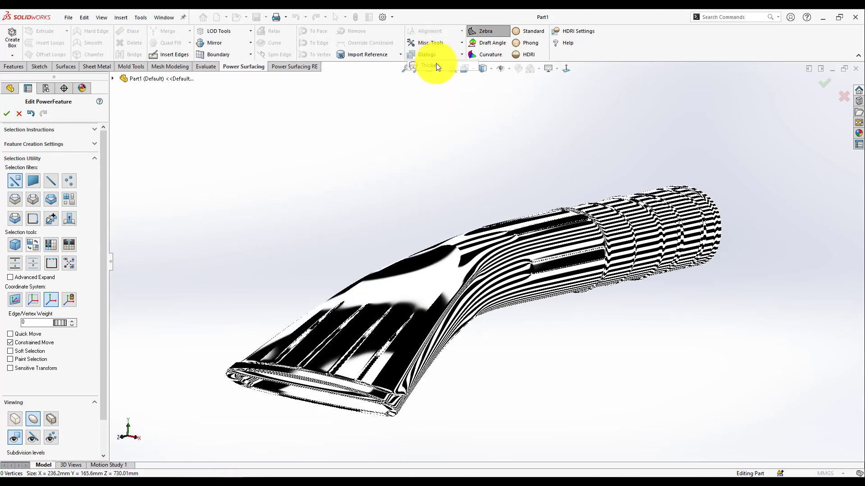
left_click(523, 31)
left_click(33, 288)
middle_click_drag(323, 303, 47, 341)
Step: Thicken the nozzle surface by -2 mm and accept the feature for conversion
left_click(6, 113)
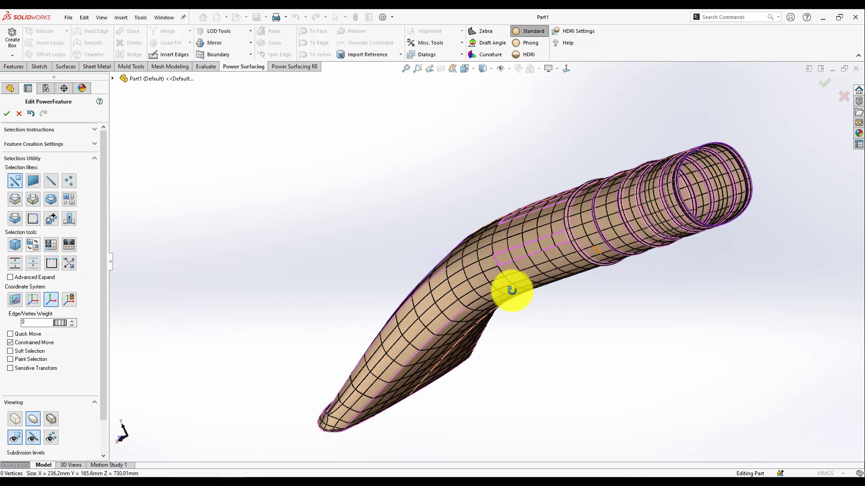
scroll(512, 290, "down", 5)
scroll(539, 152, "up", 4)
left_click(430, 42)
left_click(436, 76)
scroll(442, 283, "up", 2)
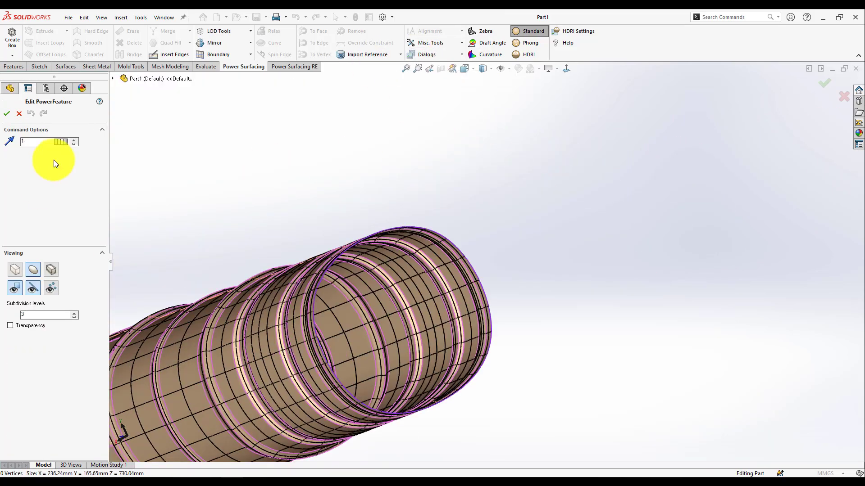
type("-2")
key("Return")
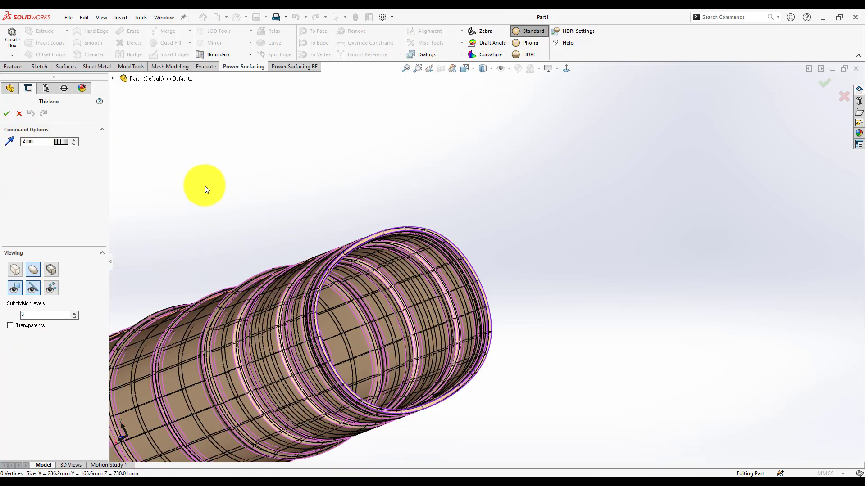
key("f")
key("Return")
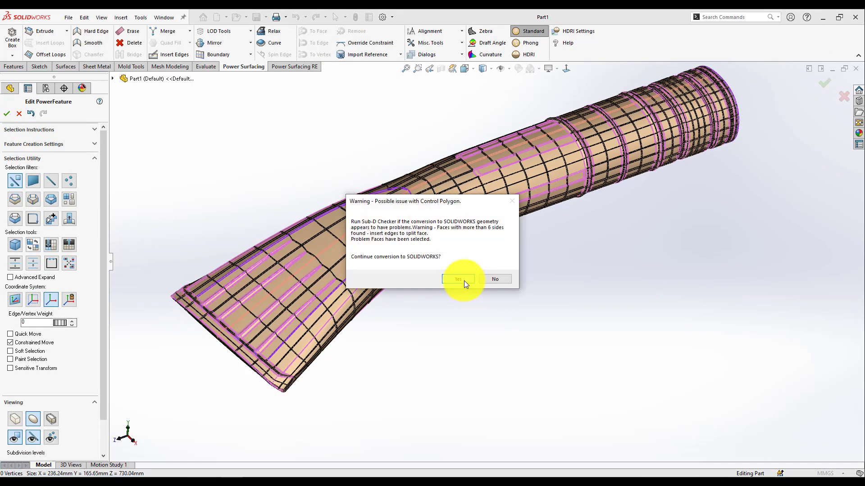
Step: Confirm the conversion warning to create the solid, try a mouth fillet, then cancel it
left_click(463, 280)
mouse_move(459, 337)
middle_mouse_down()
mouse_move(549, 226)
mouse_move(428, 218)
mouse_move(479, 172)
mouse_move(324, 372)
mouse_move(493, 321)
mouse_move(493, 170)
mouse_move(631, 347)
mouse_move(496, 371)
mouse_move(733, 410)
mouse_move(671, 246)
mouse_move(382, 358)
mouse_move(571, 151)
mouse_move(487, 142)
middle_mouse_up()
key("ctrl+f")
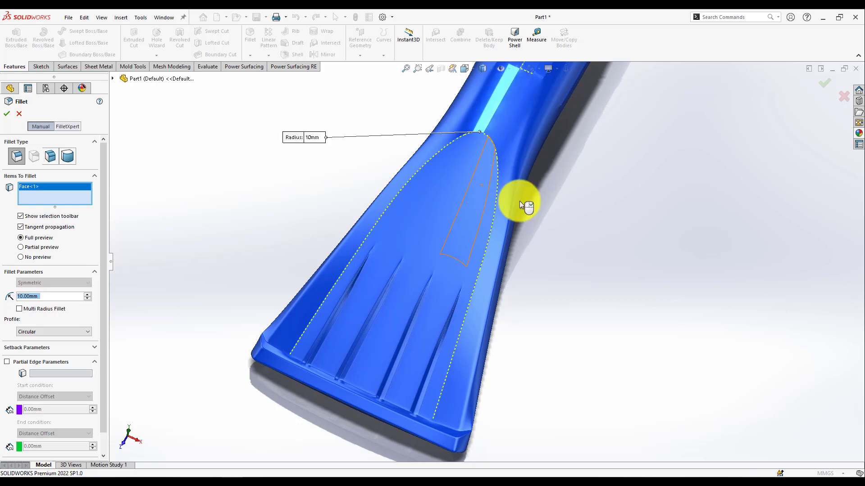
scroll(491, 324, "down", 5)
scroll(510, 335, "up", 5)
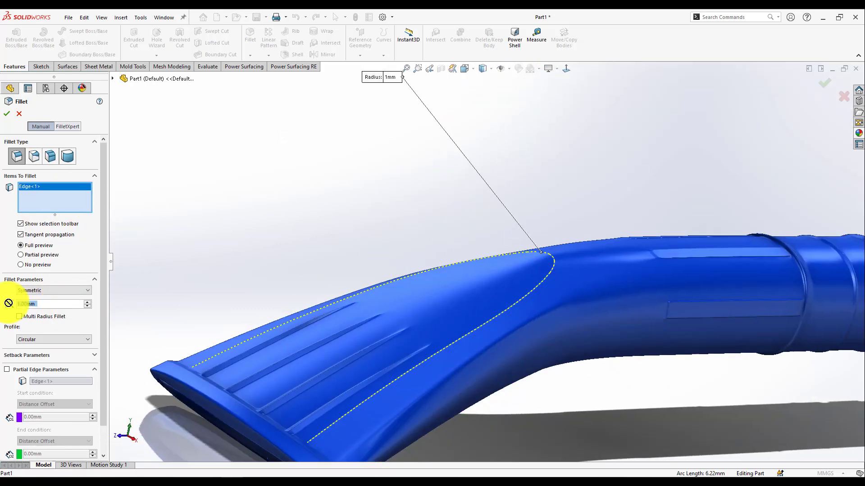
type("3")
key("Escape")
middle_click_drag(382, 215, 488, 127)
scroll(487, 255, "up", 5)
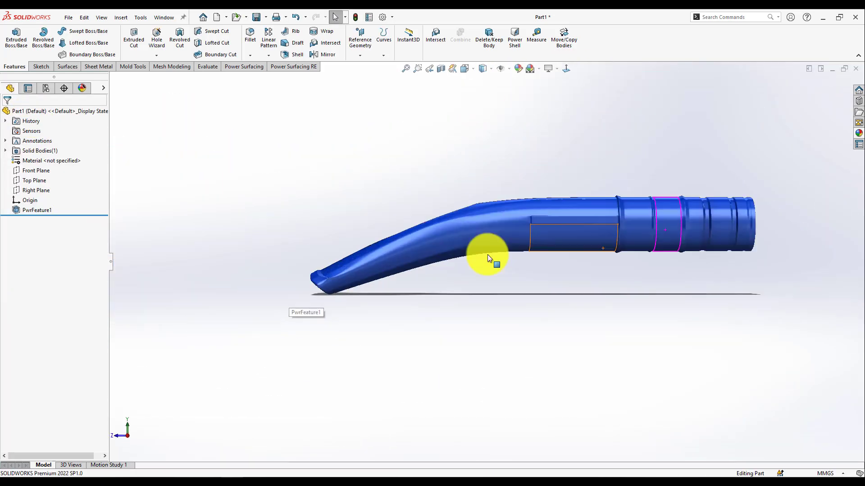
scroll(520, 282, "down", 3)
double_click(550, 227)
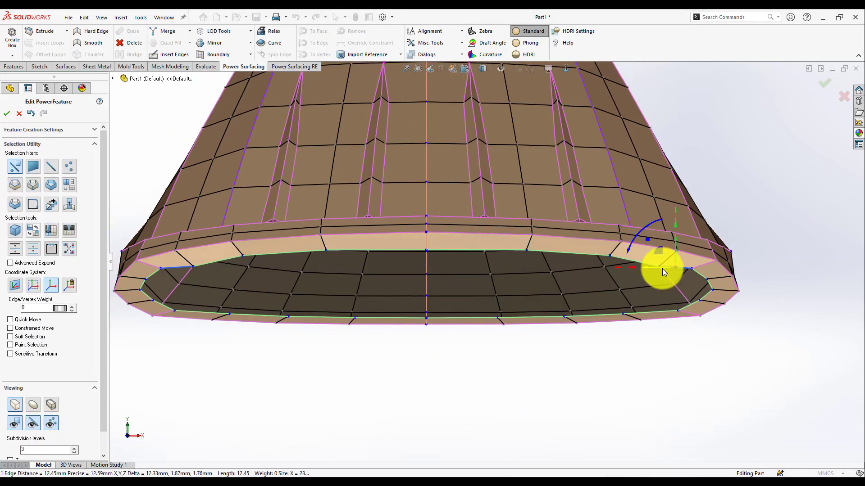
scroll(481, 380, "up", 3)
scroll(508, 331, "up", 3)
middle_click_drag(508, 331, 421, 323)
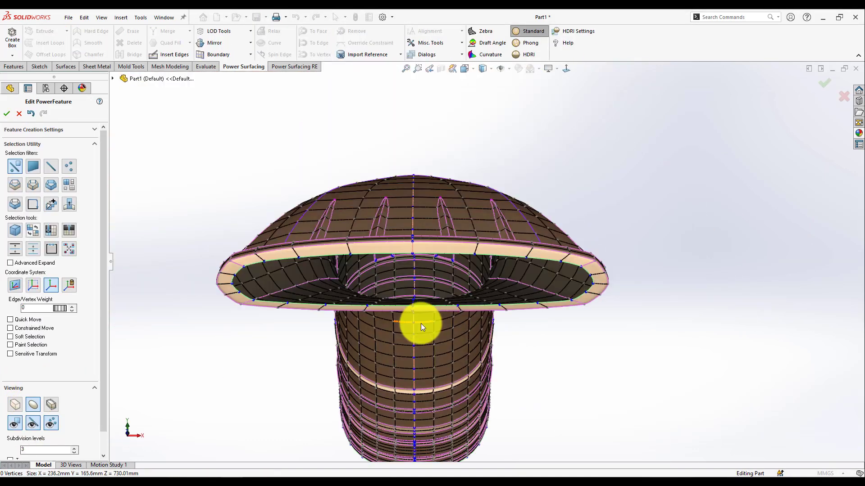
left_click(443, 251)
scroll(519, 235, "up", 3)
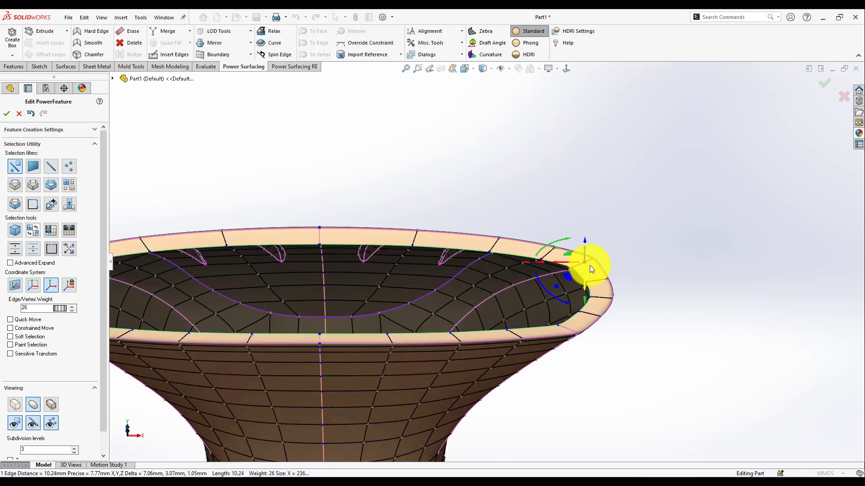
scroll(590, 266, "up", 3)
mouse_move(674, 391)
middle_mouse_down()
mouse_move(430, 285)
mouse_move(440, 176)
middle_mouse_up()
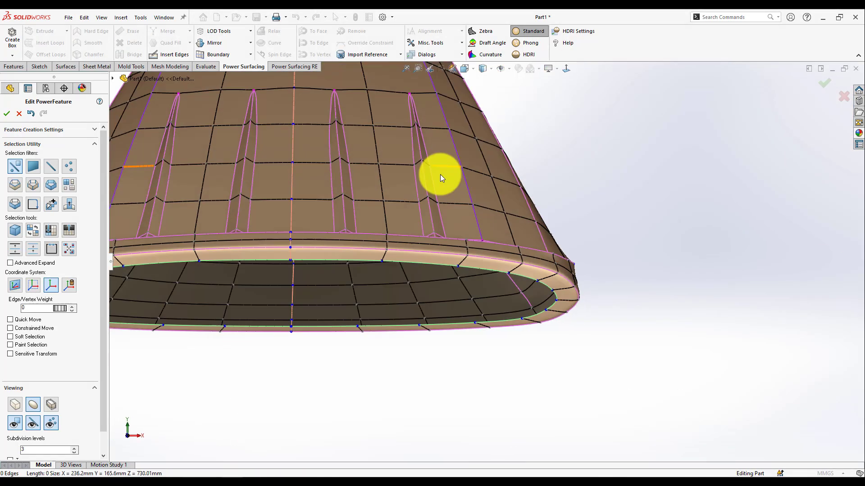
scroll(393, 188, "up", 3)
left_click(455, 175)
scroll(557, 283, "up", 3)
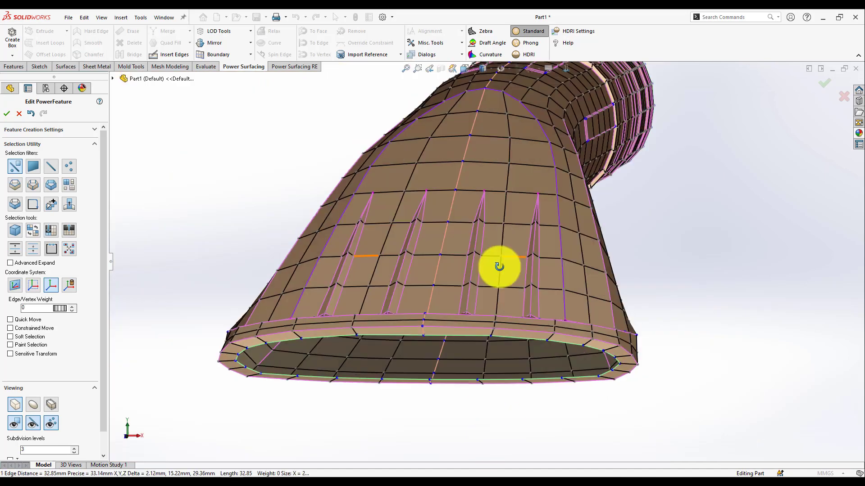
mouse_move(498, 264)
middle_mouse_down()
mouse_move(558, 145)
mouse_move(498, 315)
mouse_move(476, 234)
middle_mouse_up()
left_click(498, 314)
scroll(573, 85, "down", 5)
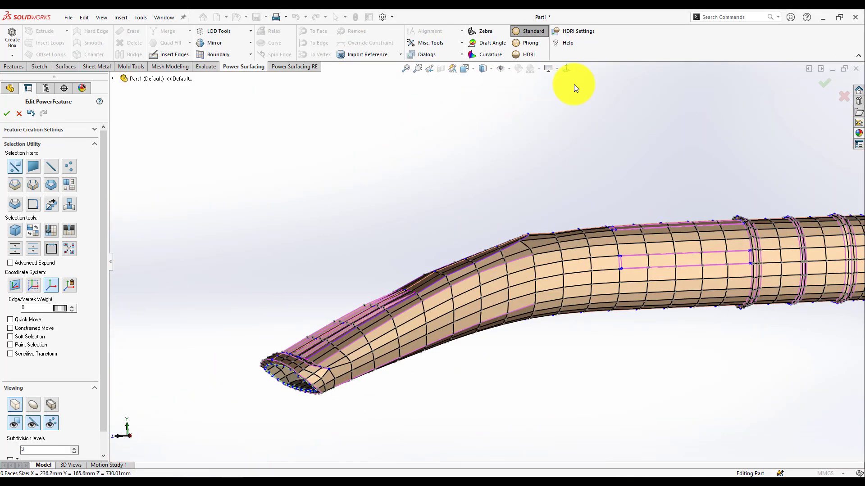
middle_click_drag(573, 85, 455, 253)
Step: Select the corner vertices at a groove end on the side of the tube
scroll(607, 268, "down", 5)
scroll(590, 226, "up", 10)
left_click(590, 226)
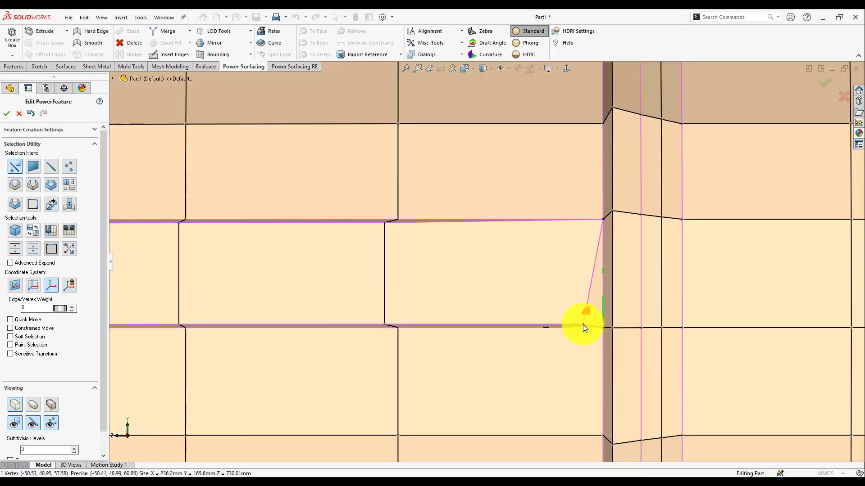
scroll(582, 324, "down", 5)
scroll(536, 216, "up", 5)
left_click(614, 264)
scroll(614, 264, "down", 5)
middle_click_drag(512, 382, 241, 325)
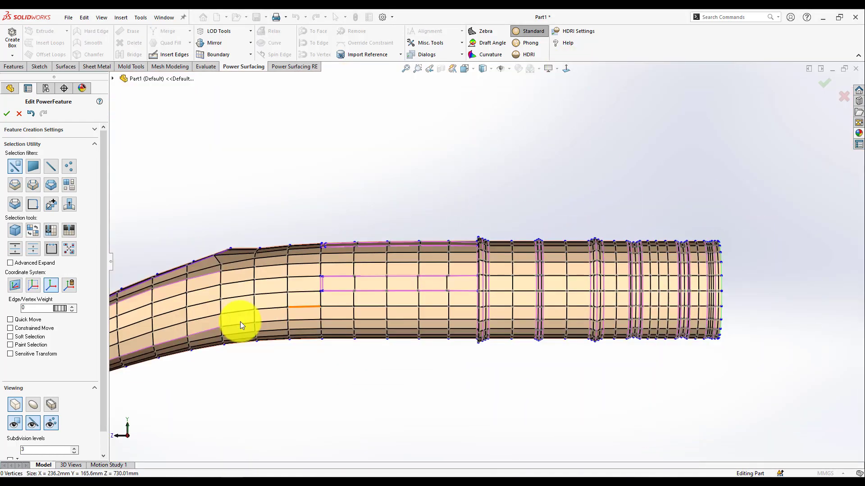
scroll(446, 237, "up", 5)
left_click(446, 238)
scroll(472, 279, "down", 3)
scroll(473, 280, "up", 3)
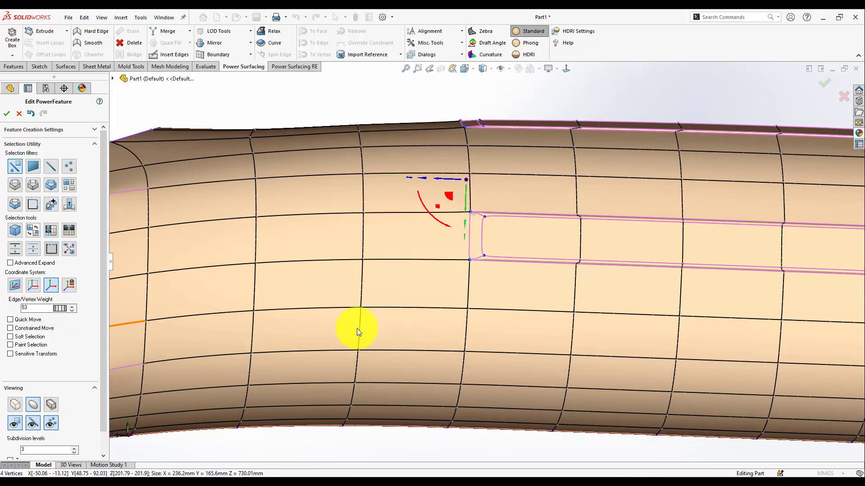
scroll(473, 275, "up", 5)
scroll(484, 373, "down", 3)
Step: Preview the smooth subdivided surface around the groove end, then show the cage again
left_click(51, 425)
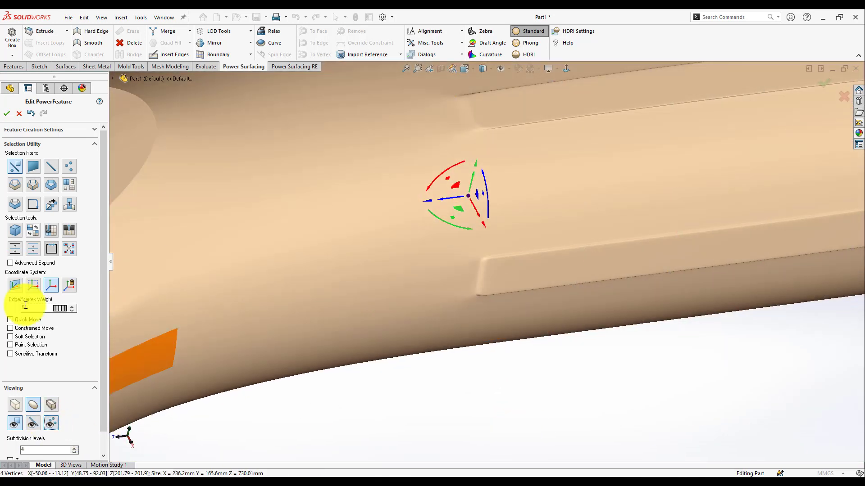
middle_click_drag(485, 297, 471, 313)
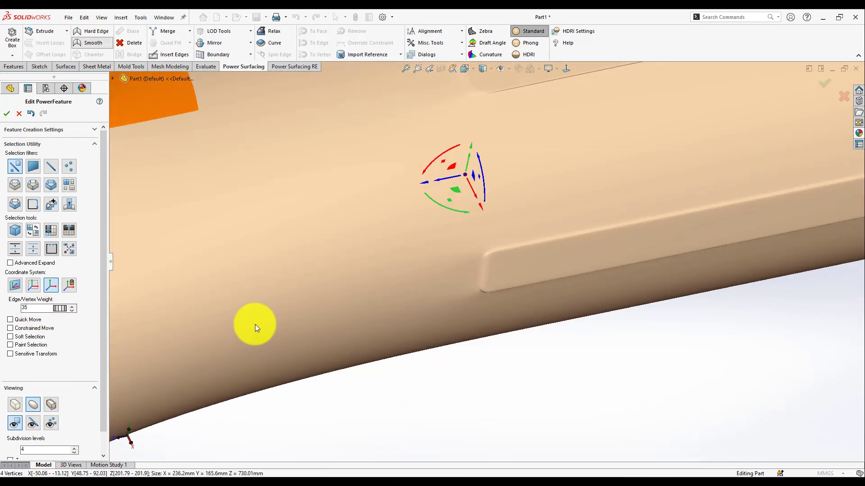
scroll(451, 338, "down", 5)
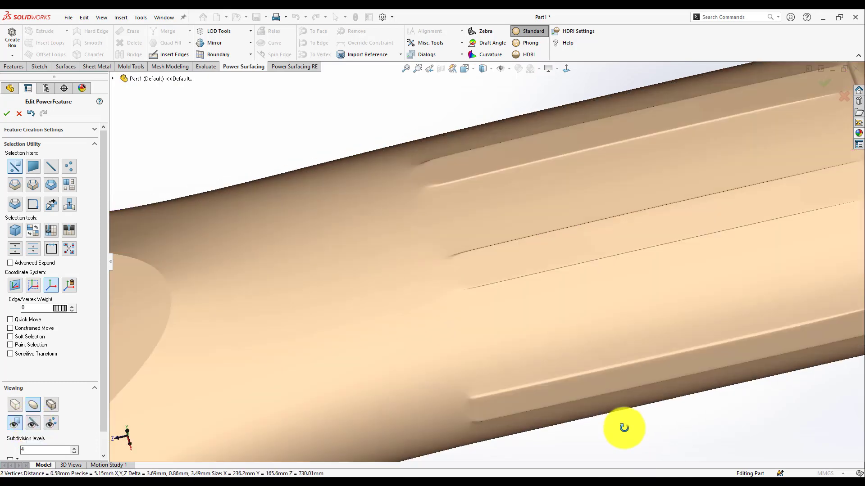
key("Tab")
key("Tab")
scroll(541, 360, "down", 5)
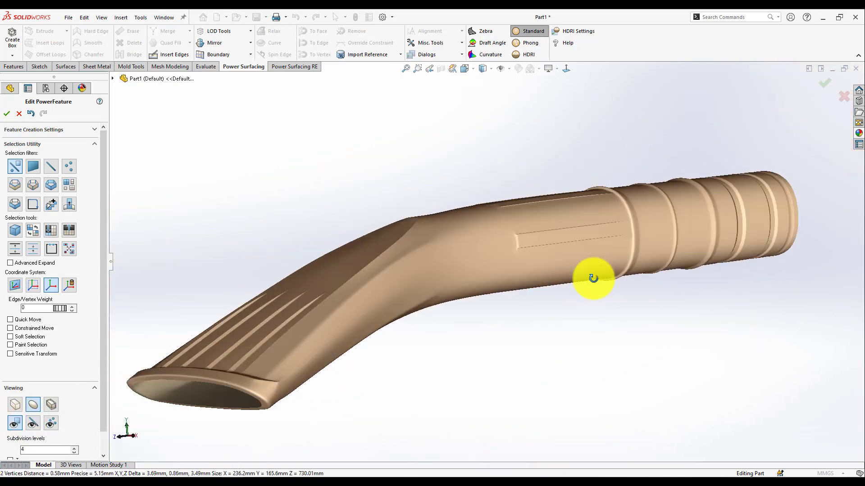
scroll(621, 338, "up", 5)
scroll(588, 324, "down", 3)
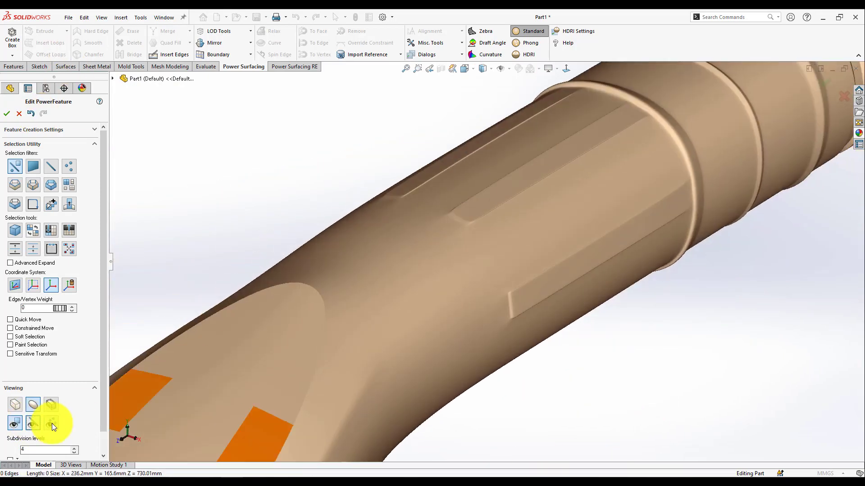
left_click(52, 424)
scroll(506, 185, "up", 5)
Step: Select a groove-end edge and adjacent quad face, then inspect the smoothed groove ends closely
left_click(427, 235)
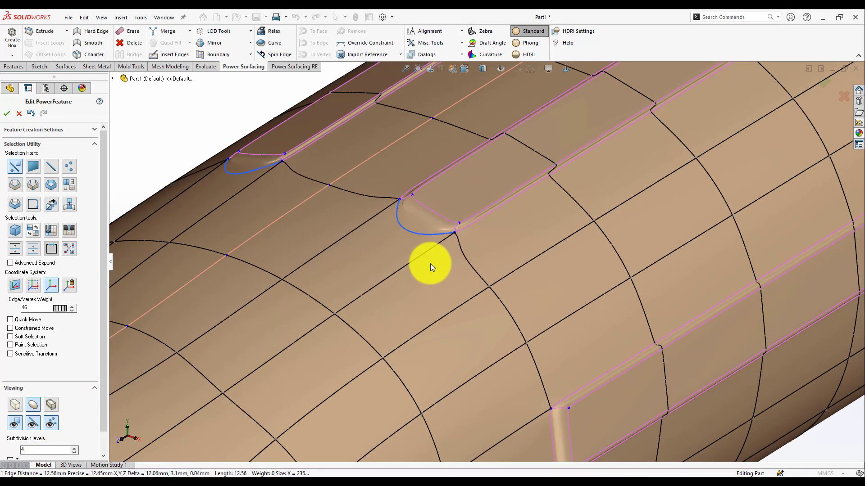
scroll(588, 399, "down", 5)
scroll(588, 400, "up", 5)
left_click(162, 349)
left_click(51, 423)
scroll(522, 386, "up", 3)
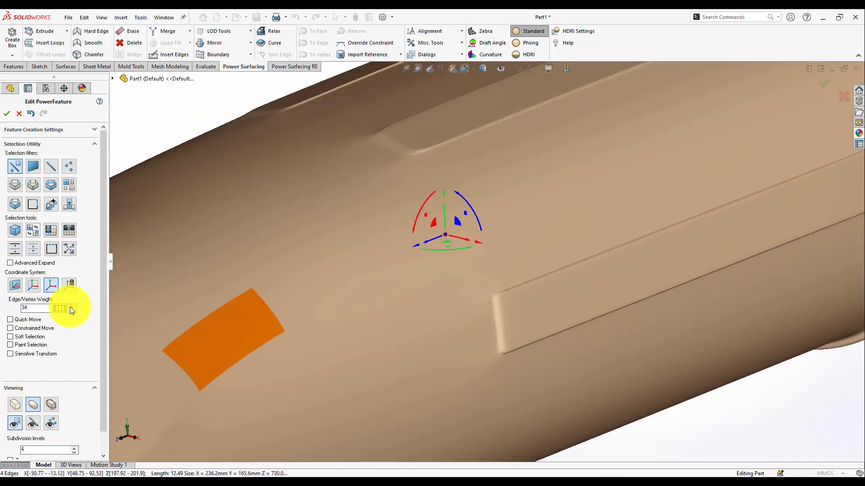
middle_click_drag(286, 289, 52, 423)
left_click(503, 317)
middle_click_drag(503, 317, 493, 279)
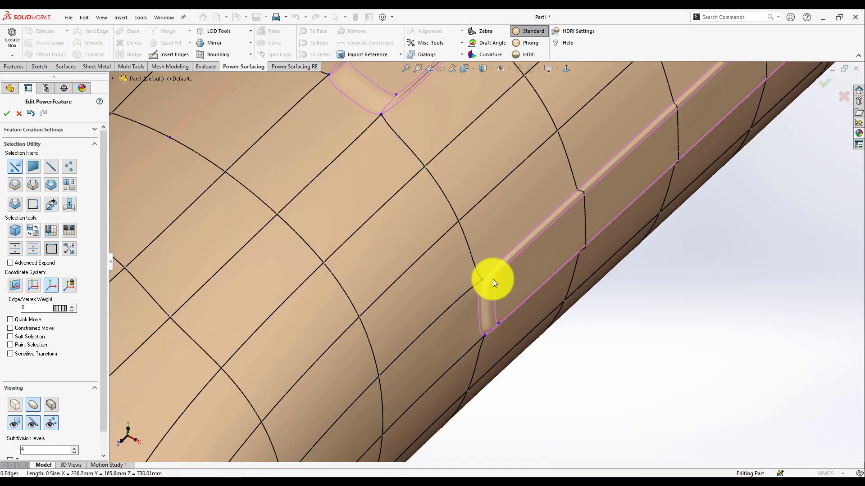
left_click(49, 427)
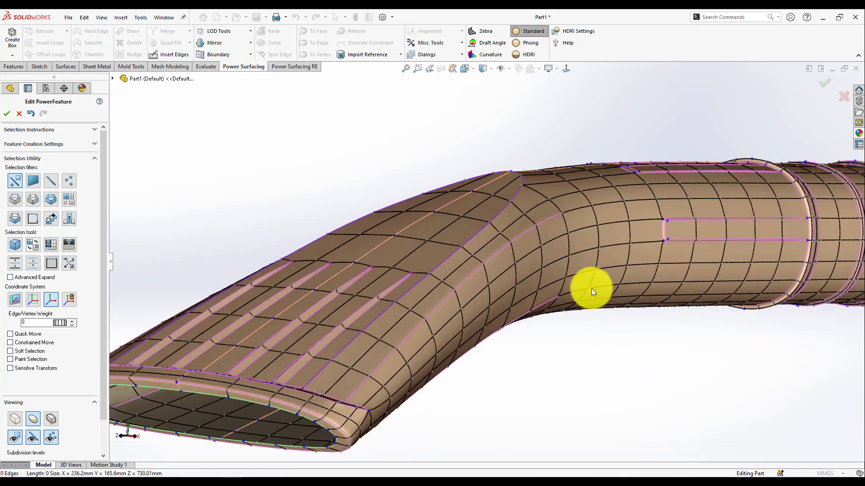
Step: Fit the finished PwrFeature1 nozzle body in the view
left_click(403, 69)
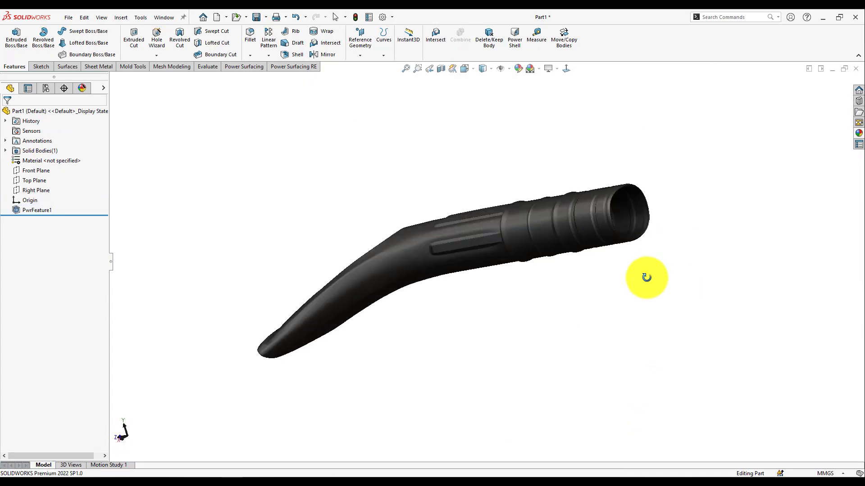
Step: Section the nozzle lengthwise on the Front Plane at a 32.99 mm offset
left_click(441, 69)
mouse_move(556, 211)
middle_mouse_down()
mouse_move(455, 325)
mouse_move(464, 288)
middle_mouse_up()
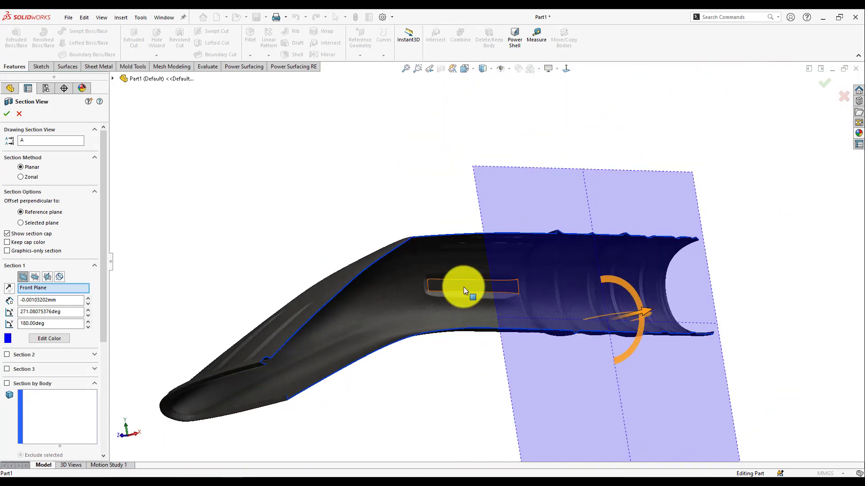
left_click_drag(655, 313, 685, 309)
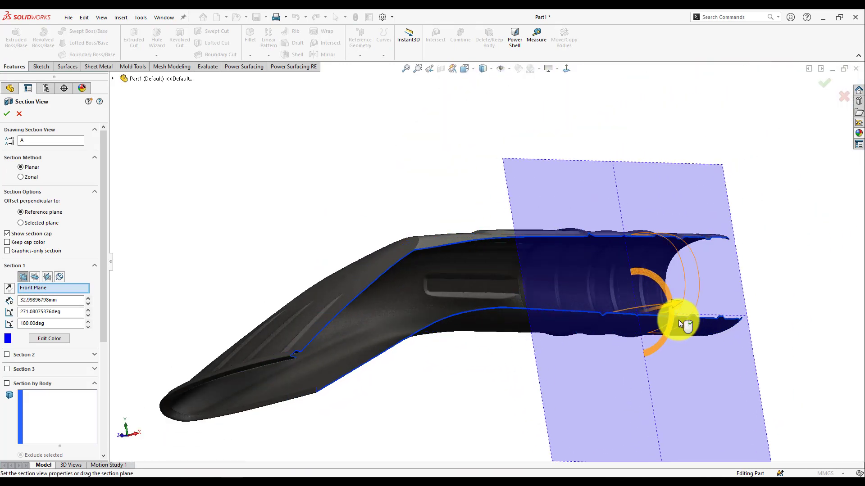
mouse_move(675, 324)
middle_mouse_down()
mouse_move(604, 367)
mouse_move(405, 270)
middle_mouse_up()
scroll(609, 226, "down", 3)
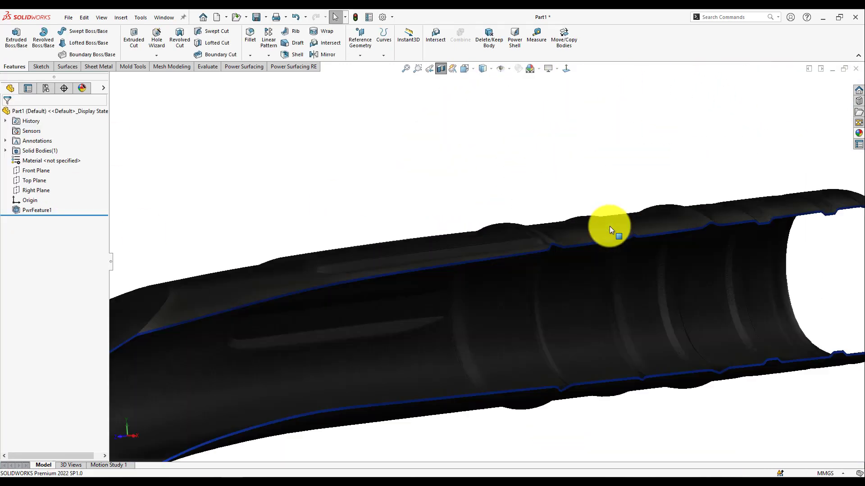
scroll(509, 277, "down", 5)
scroll(494, 285, "down", 3)
scroll(483, 186, "up", 8)
scroll(483, 185, "up", 5)
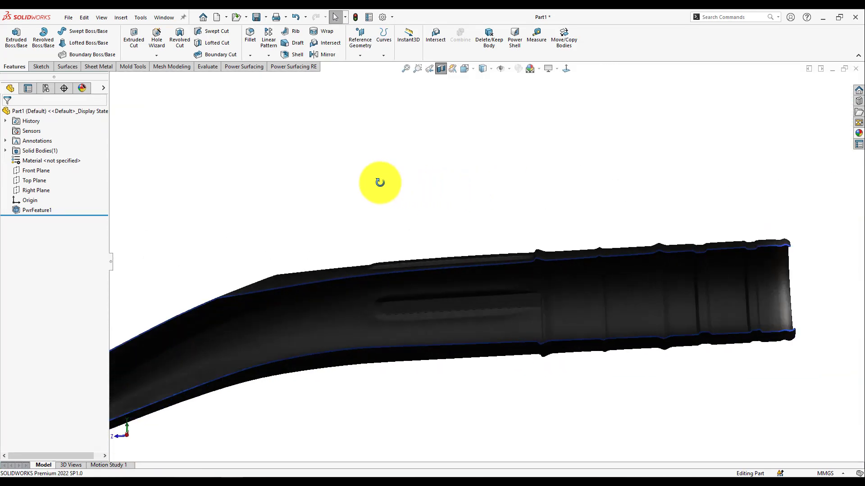
scroll(404, 207, "up", 3)
middle_click_drag(403, 207, 473, 352)
left_click(539, 69)
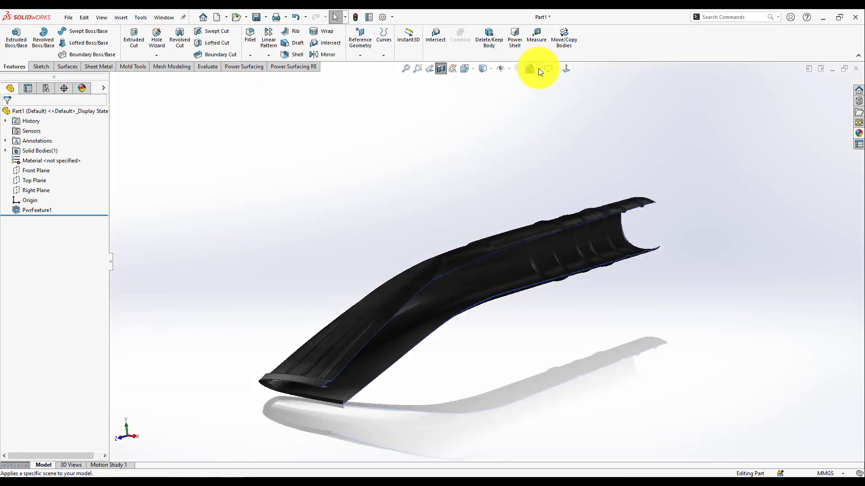
Step: Apply the 3 Point Faded scene and orbit the fitted nozzle to an angled 3D view
left_click(441, 68)
mouse_move(554, 391)
middle_mouse_down()
mouse_move(517, 435)
mouse_move(518, 425)
mouse_move(589, 359)
middle_mouse_up()
mouse_move(592, 312)
middle_mouse_down()
mouse_move(564, 340)
mouse_move(446, 350)
mouse_move(398, 342)
mouse_move(572, 295)
mouse_move(689, 380)
mouse_move(623, 341)
mouse_move(621, 425)
mouse_move(614, 218)
mouse_move(517, 135)
mouse_move(414, 129)
middle_mouse_up()
left_click(485, 87)
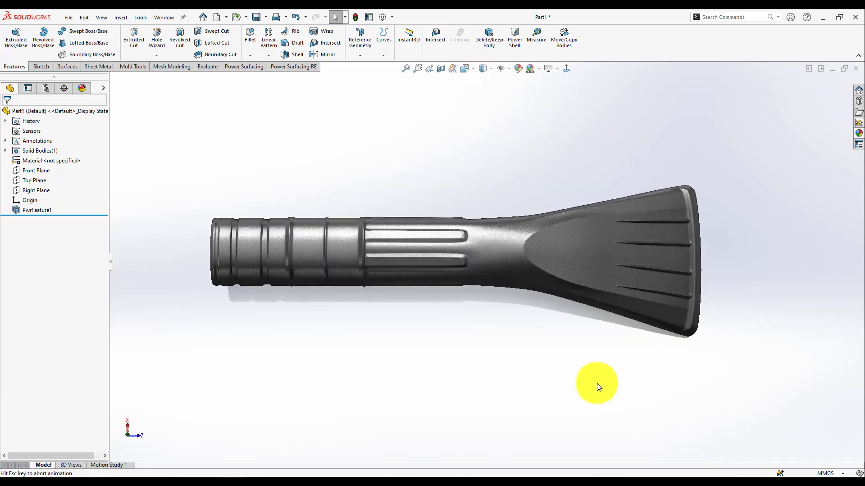
scroll(497, 414, "down", 5)
key("f")
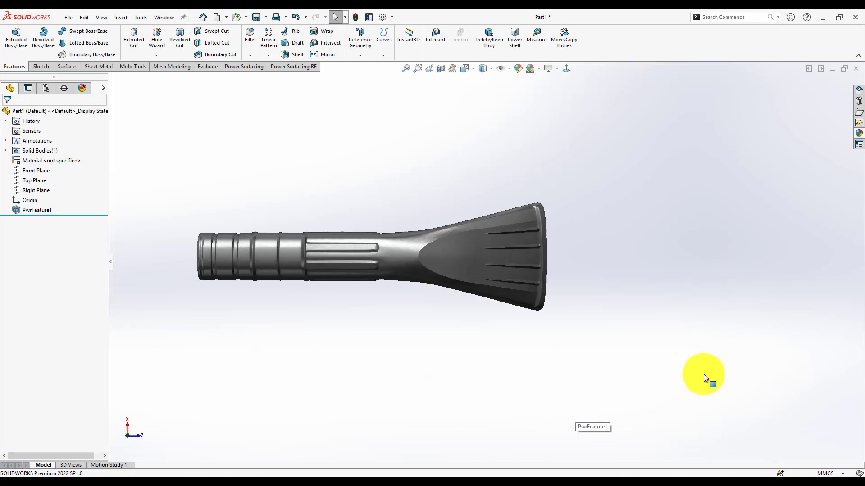
mouse_move(704, 375)
middle_mouse_down()
mouse_move(747, 378)
mouse_move(583, 170)
mouse_move(780, 158)
middle_mouse_up()
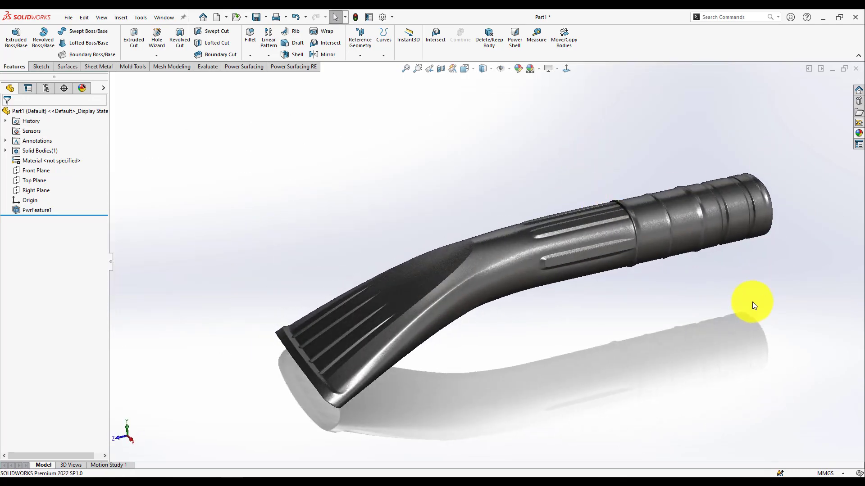
mouse_move(753, 305)
middle_mouse_down()
mouse_move(743, 248)
mouse_move(723, 315)
mouse_move(598, 353)
middle_mouse_up()
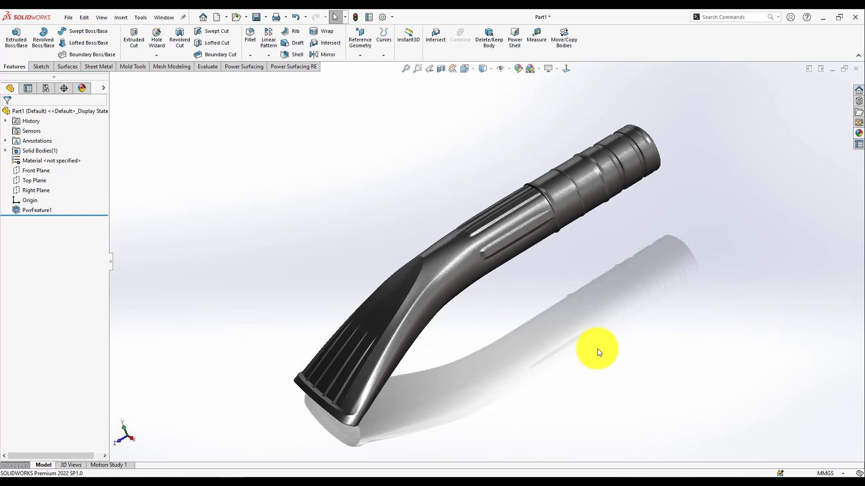